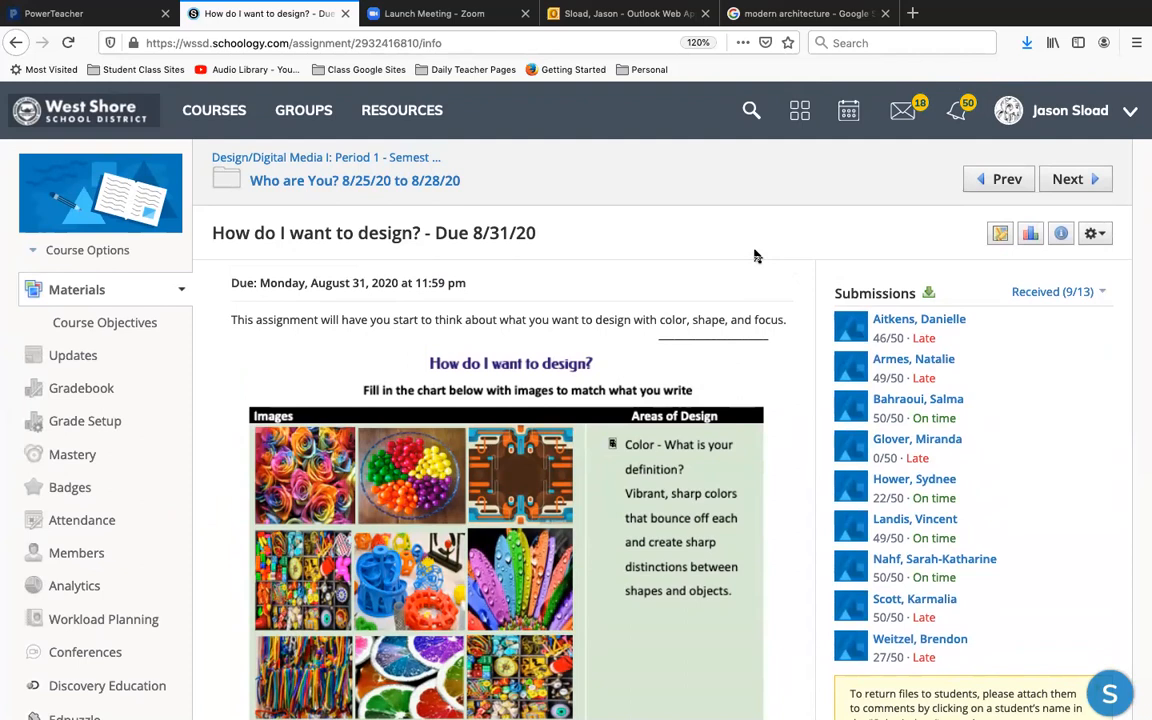
Step: Review the assignment's Style section and the modern architecture image search results for a photo to use
scroll(755, 256, down, 10)
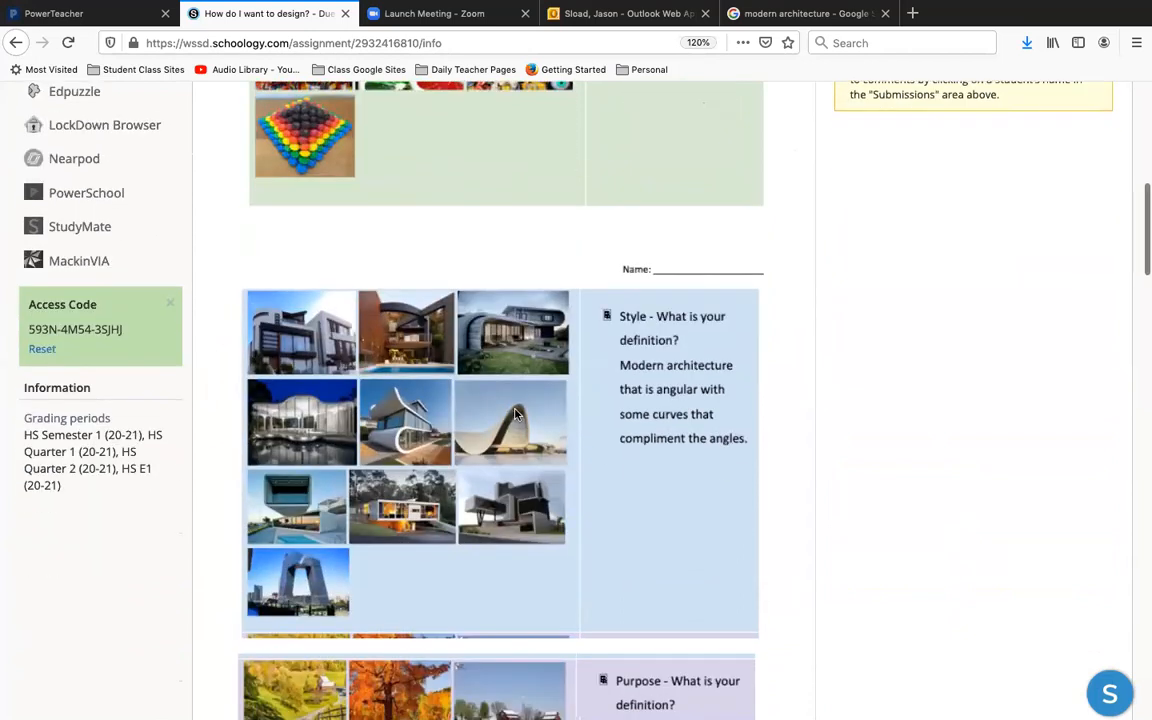
scroll(465, 378, down, 1)
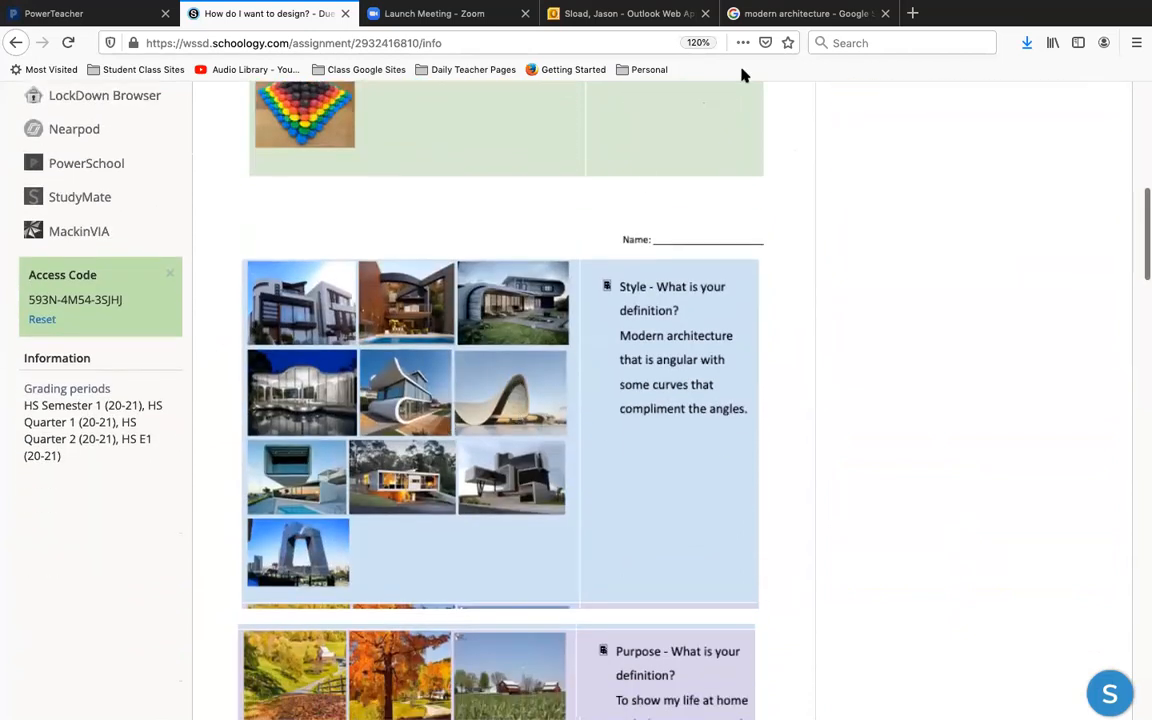
click(790, 13)
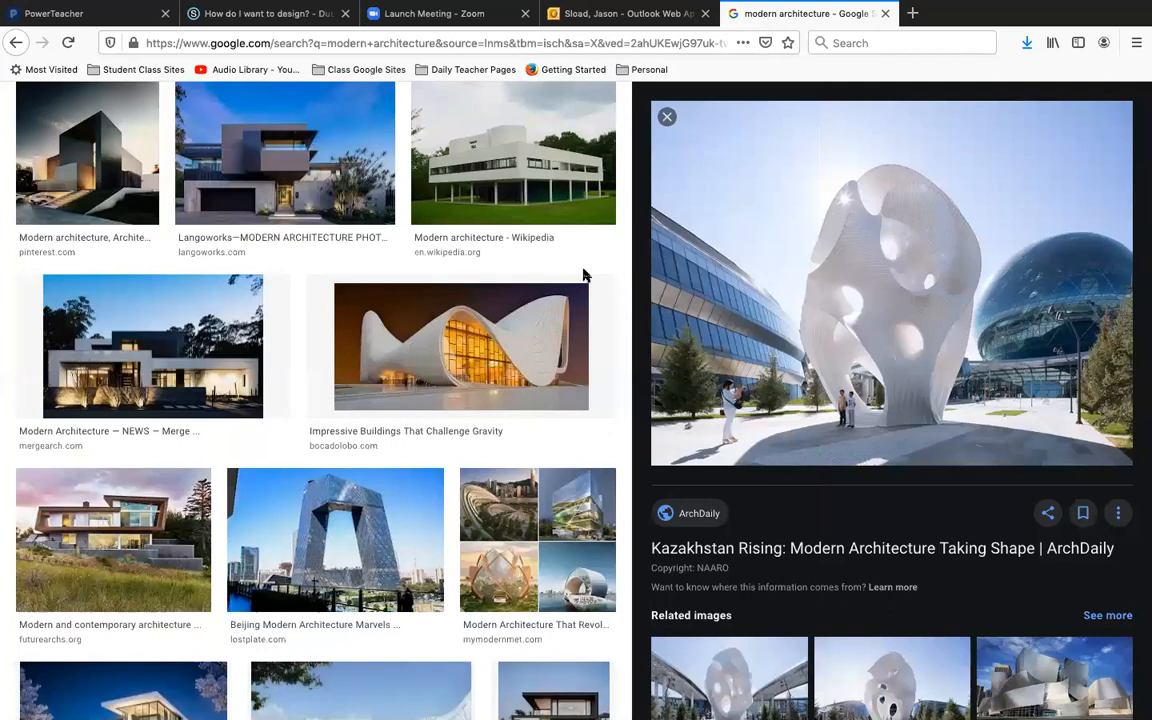
scroll(585, 275, up, 10)
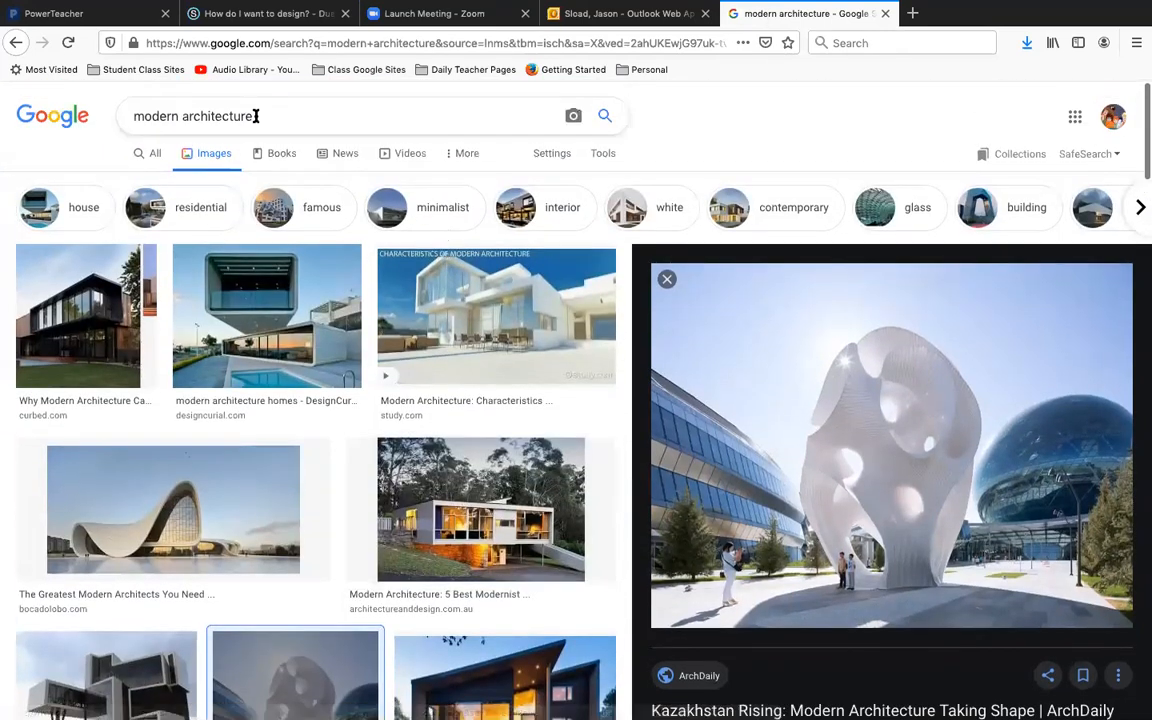
scroll(597, 95, down, 1)
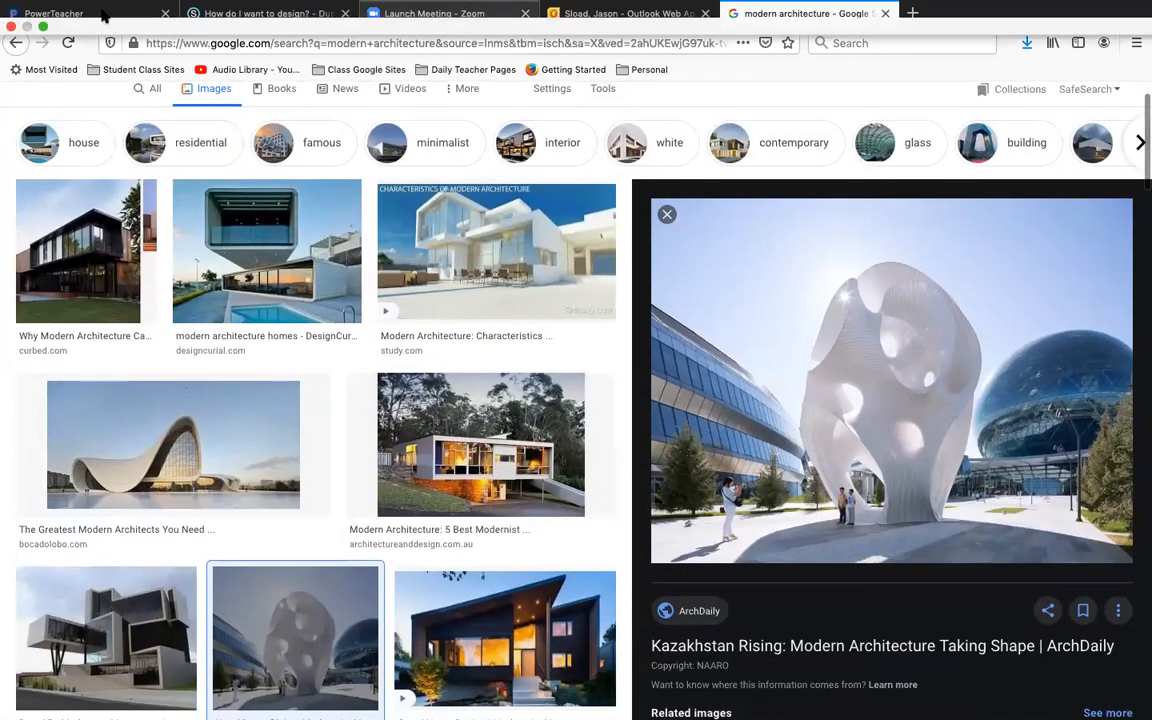
click(42, 27)
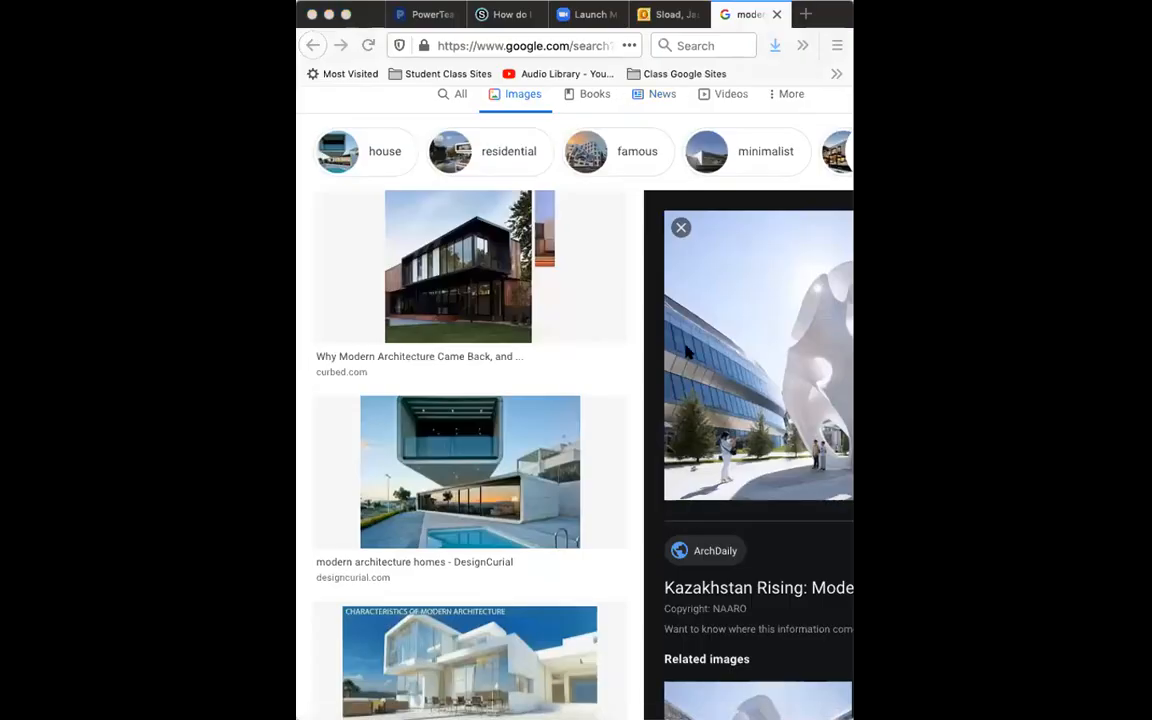
scroll(684, 345, right, 5)
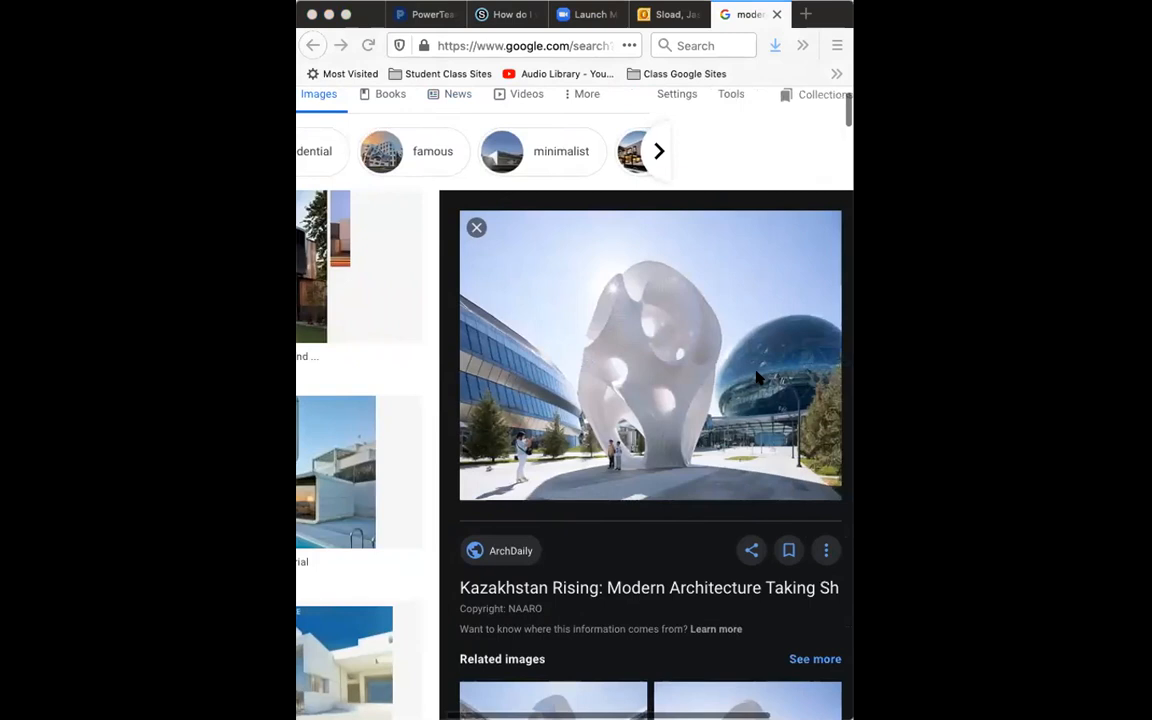
scroll(643, 348, left, 2)
scroll(646, 348, left, 4)
click(521, 467)
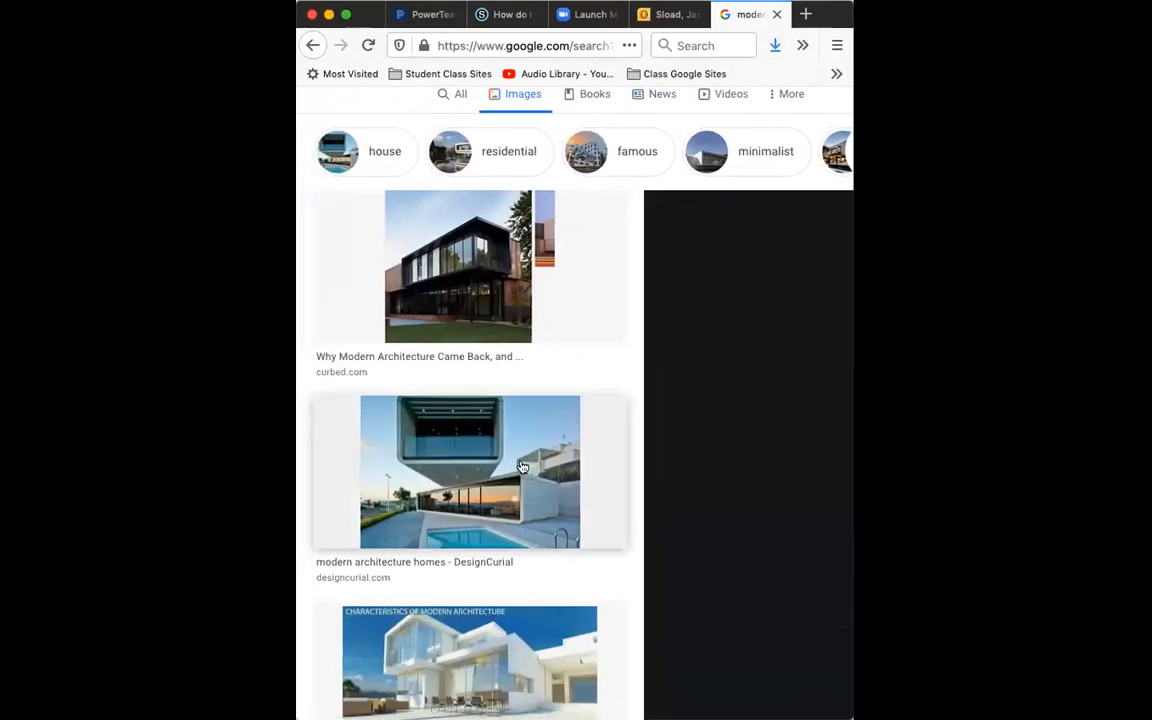
click(345, 16)
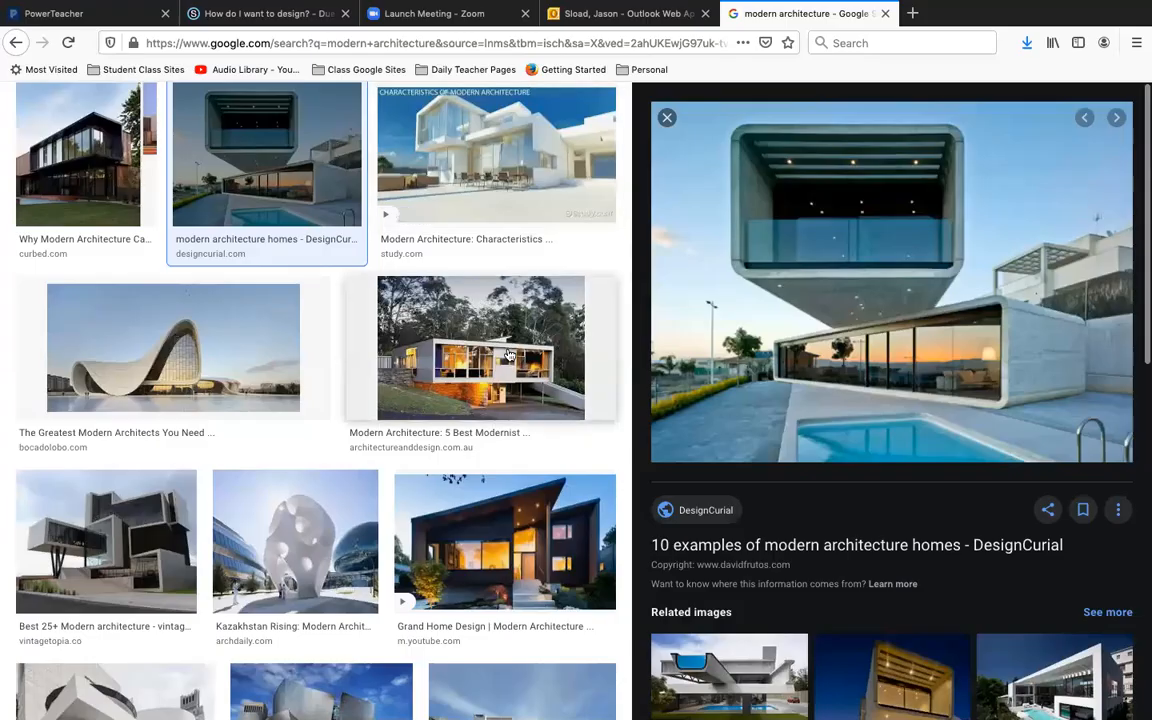
click(455, 395)
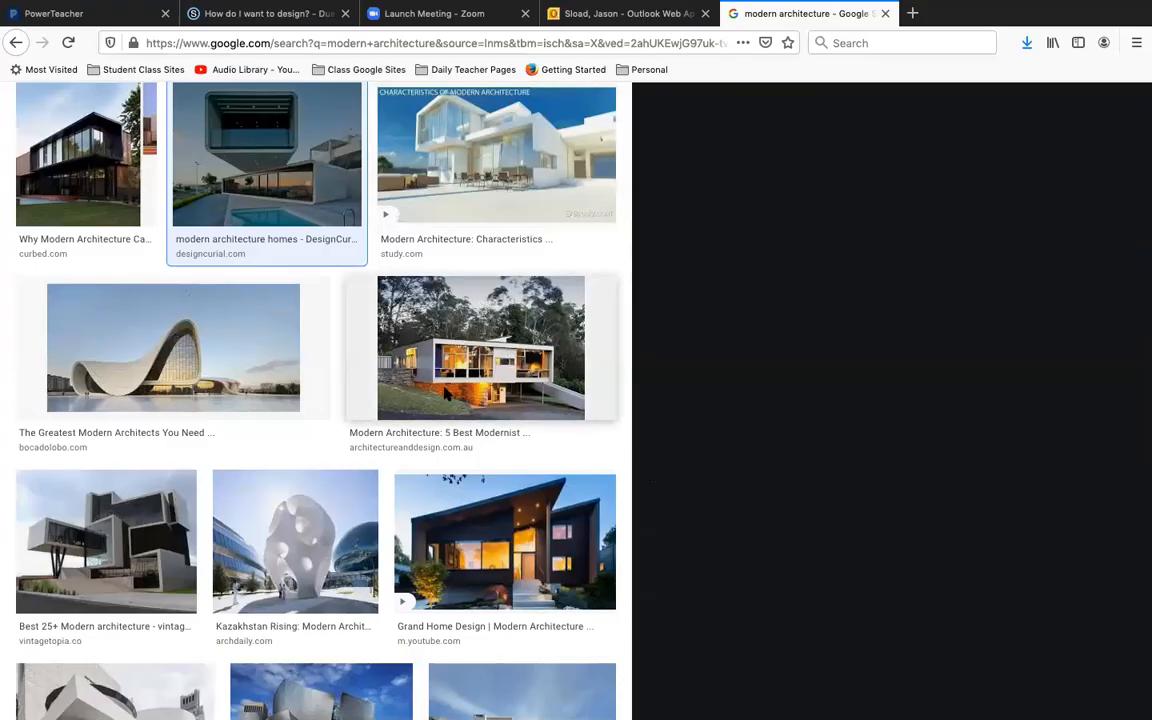
Step: Preview the Kazakhstan Rising sculpture image, take the browser out of full screen and save the picture to the desktop
click(278, 468)
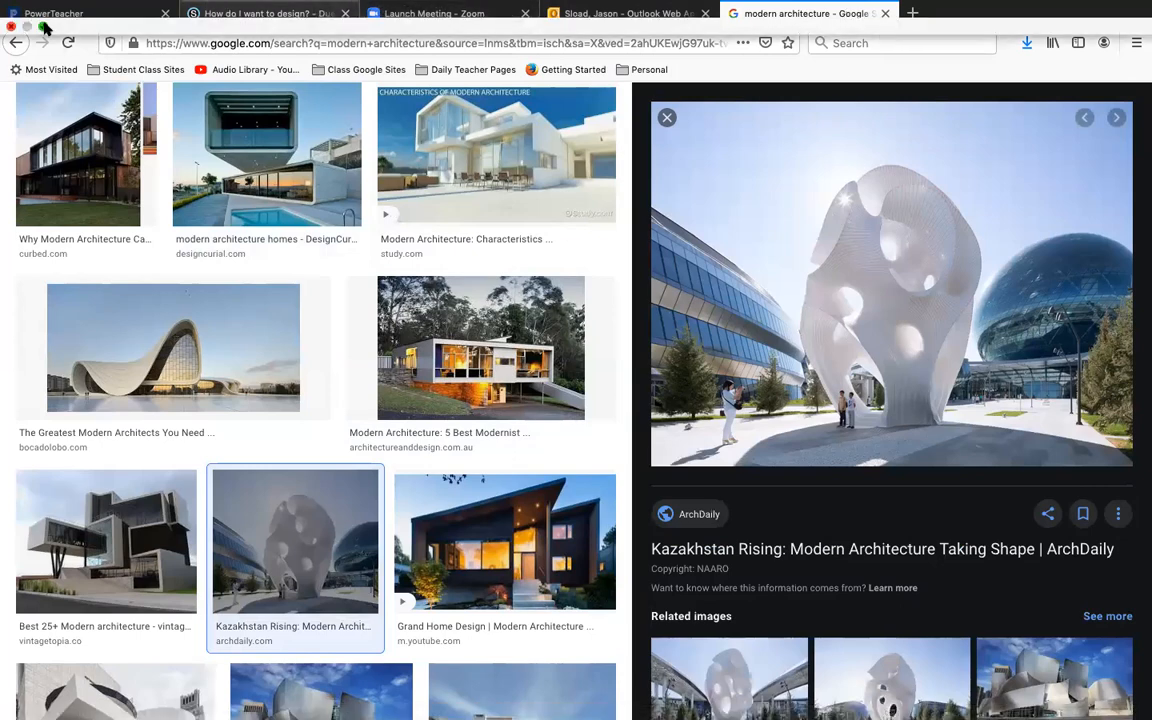
click(44, 26)
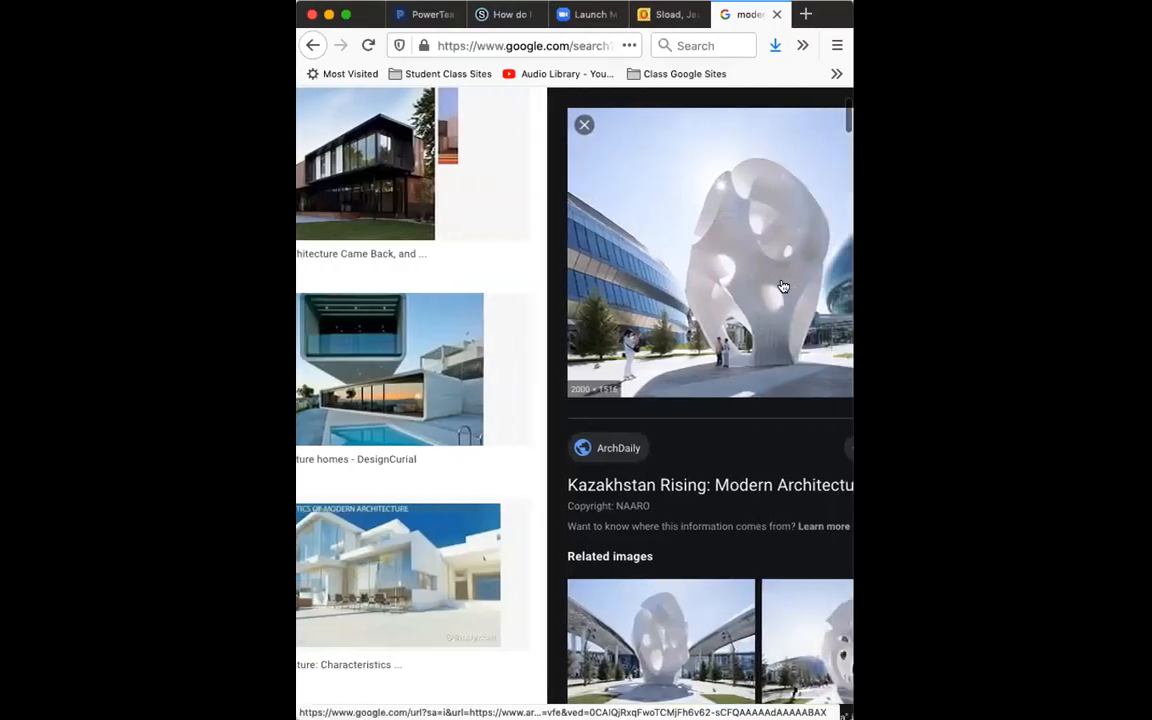
drag(779, 227, 930, 250)
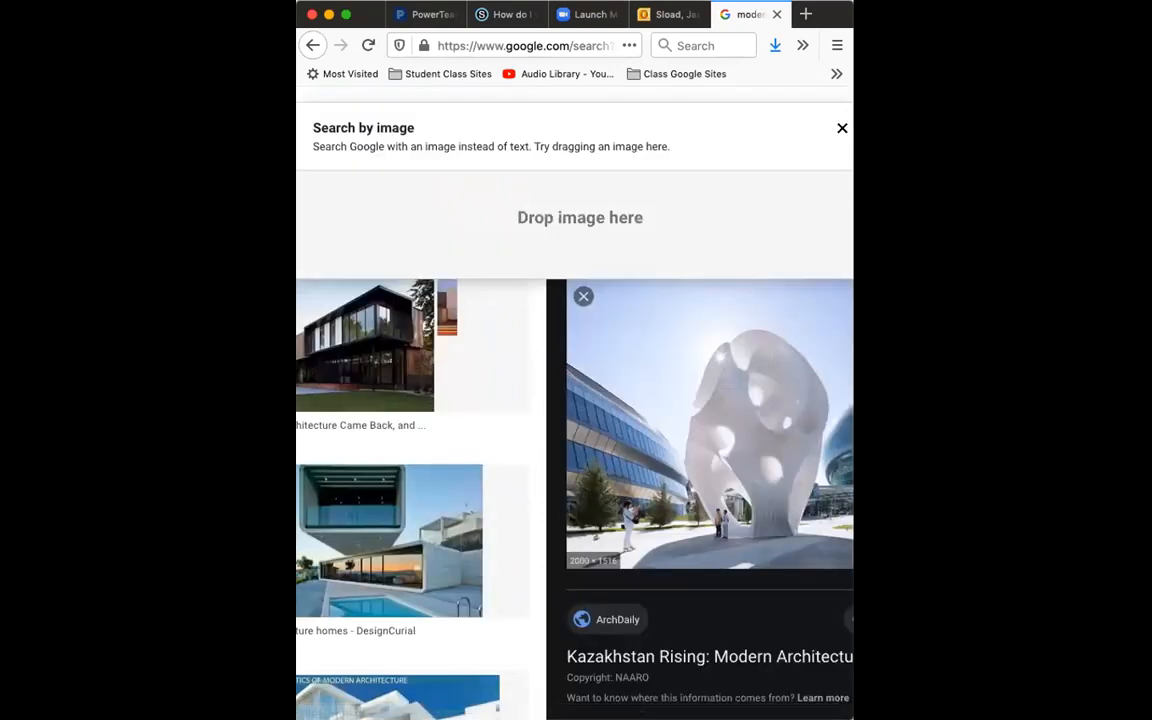
scroll(833, 115, down, 3)
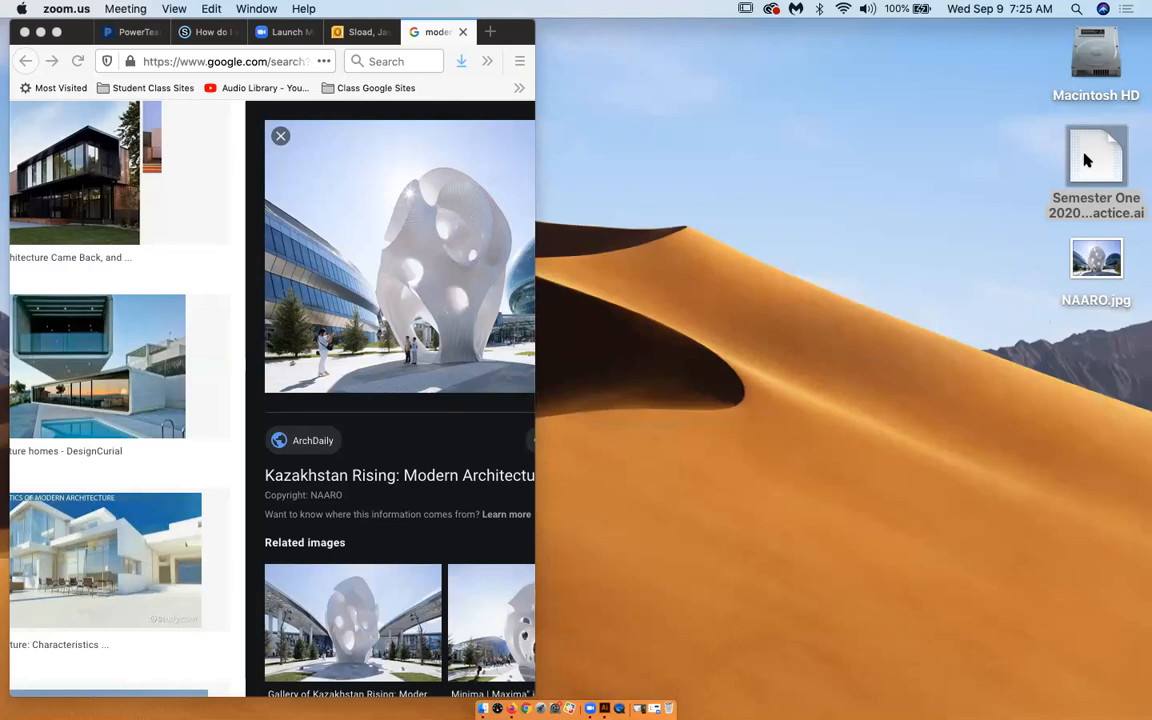
Step: Switch to Illustrator and replace the oversized embedded photo with the desktop image NAARO.jpg, placed as a linked file
click(630, 665)
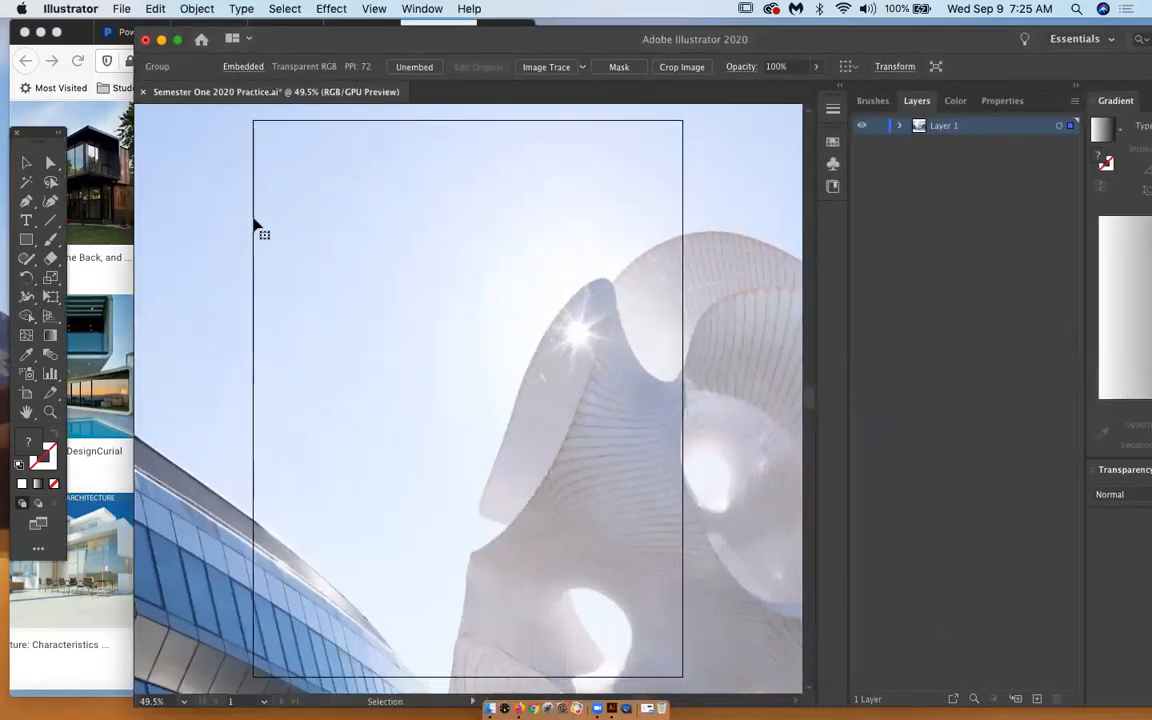
key(Delete)
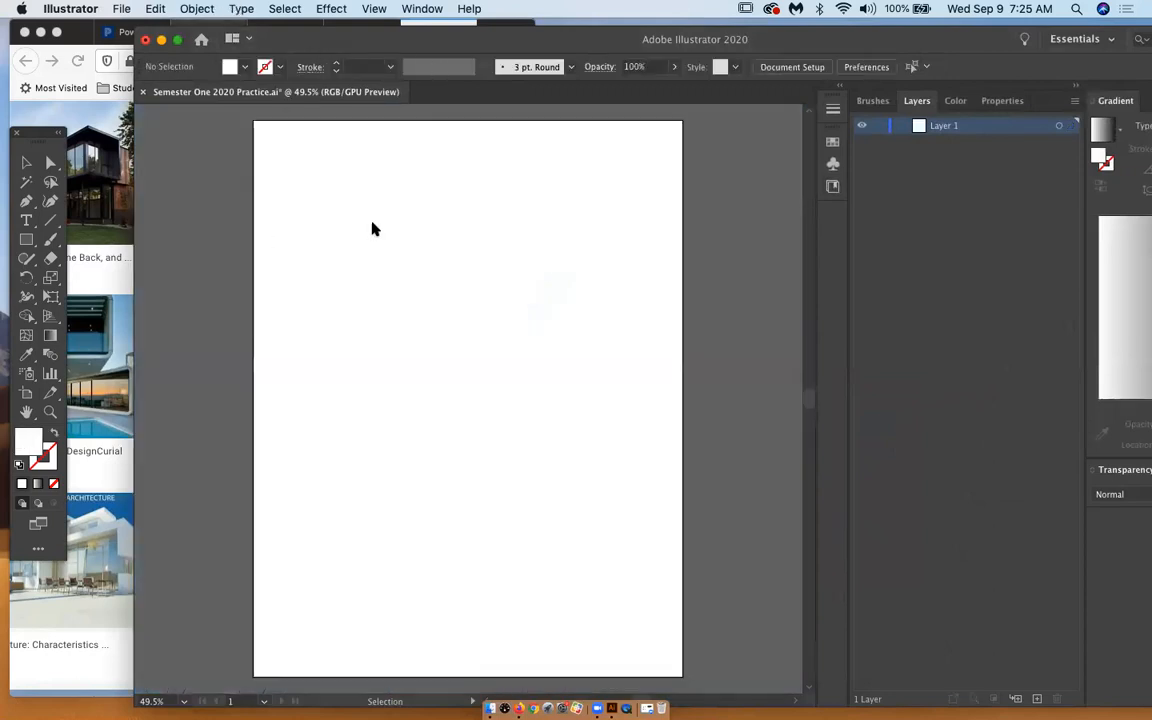
click(911, 593)
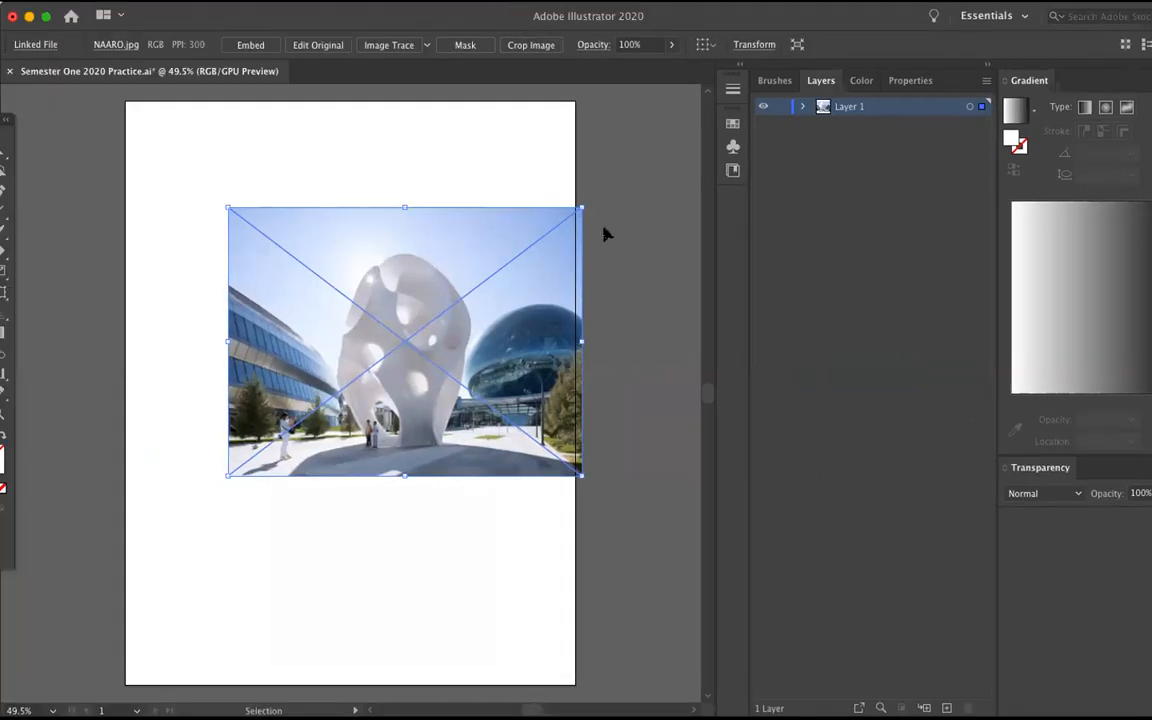
Step: Rename the layer holding the placed image to Photo
double_click(849, 108)
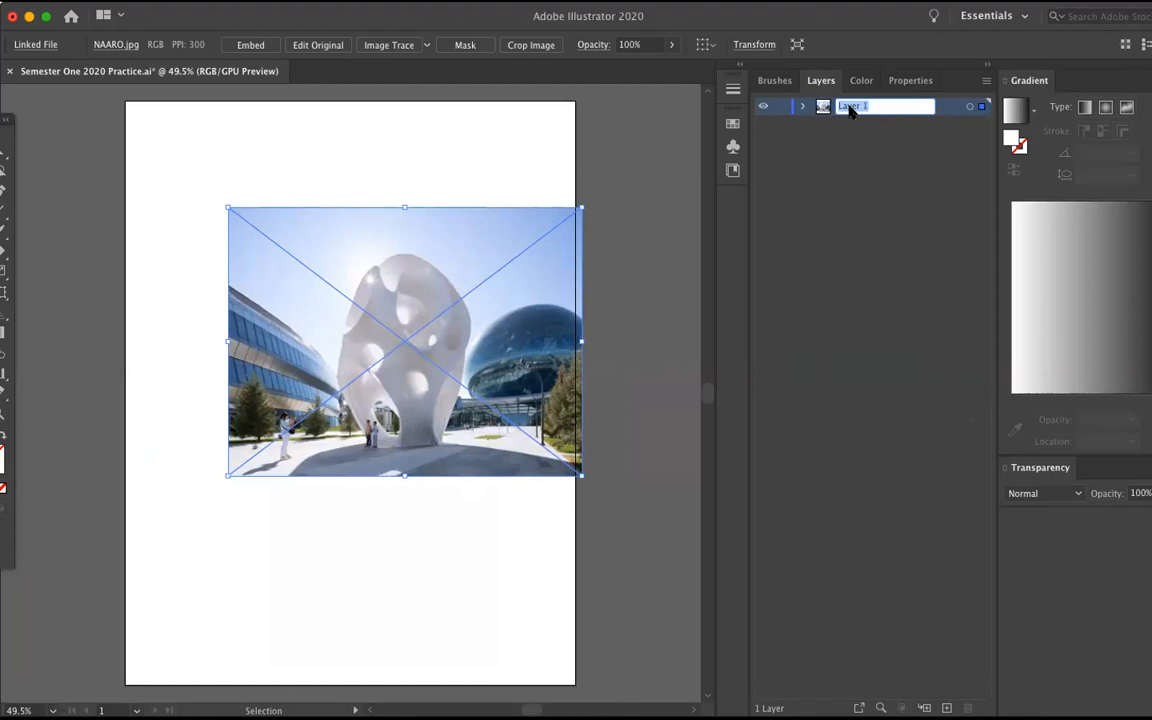
text(Photo)
Step: Enlarge and reposition the placed photo so it covers the artboard, with the sculpture inside the page area
drag(230, 206, 90, 118)
drag(180, 208, 254, 439)
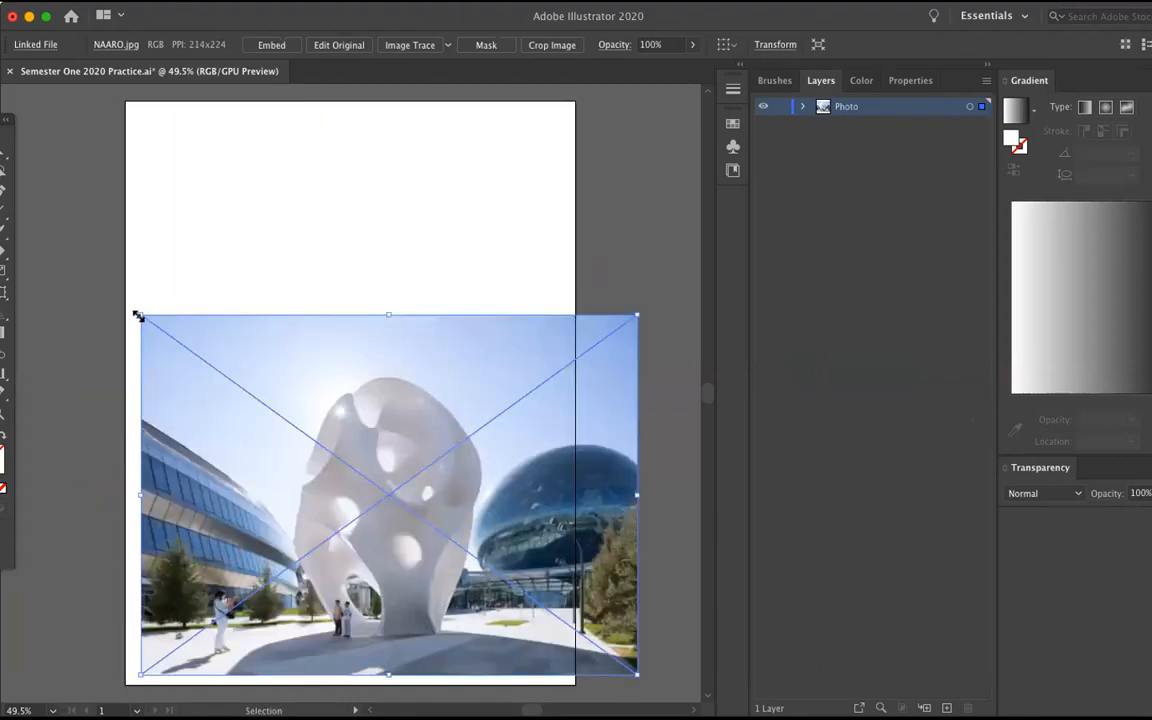
drag(140, 316, 55, 126)
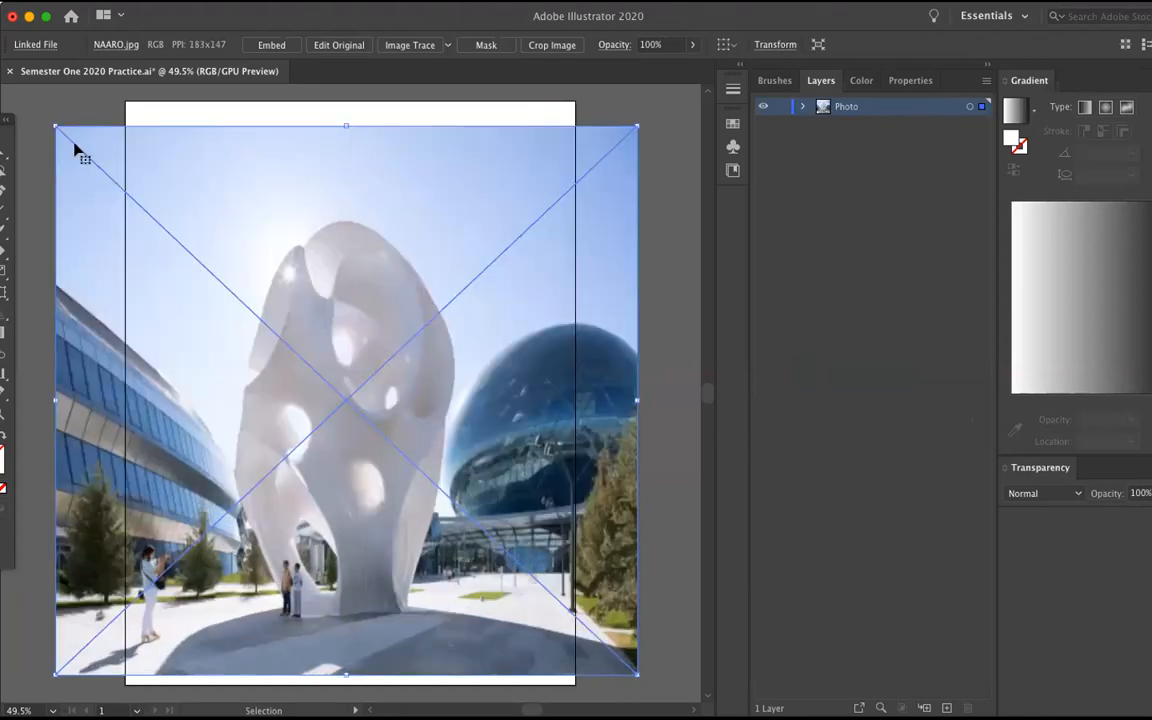
drag(638, 126, 695, 125)
drag(481, 199, 431, 200)
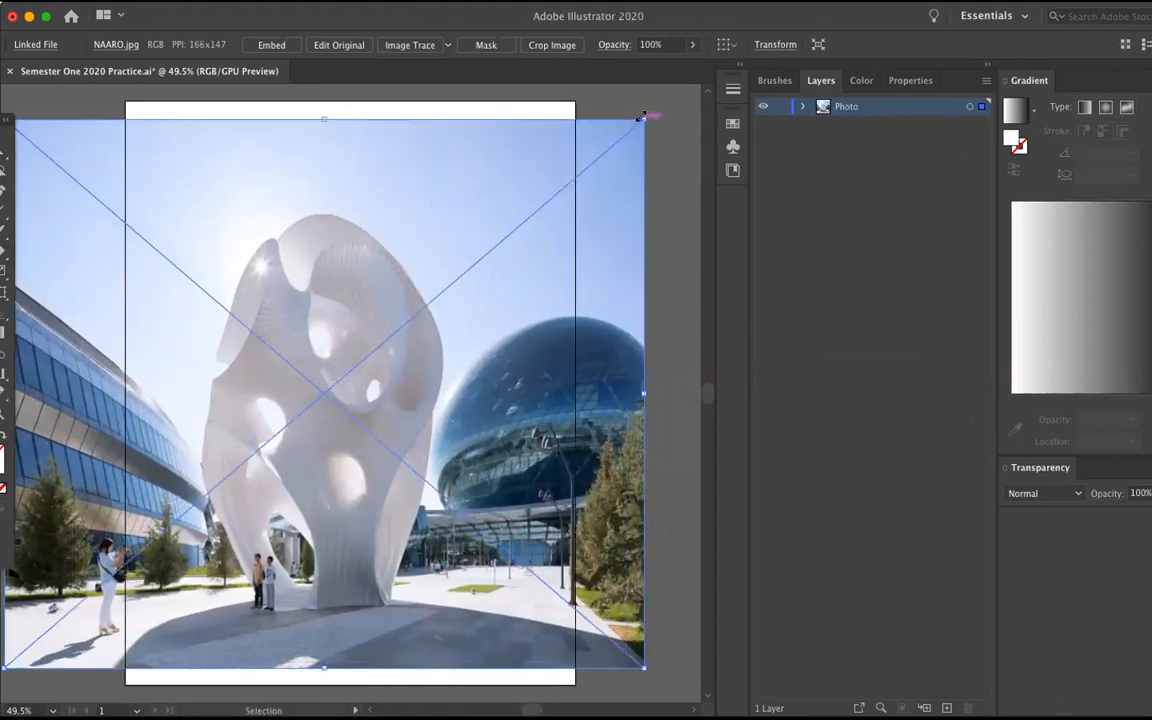
drag(643, 120, 507, 256)
Step: Examine how the enlarged photo covers the artboard along all its edges
scroll(592, 203, down, 1)
scroll(566, 219, down, 5)
scroll(566, 219, left, 4)
scroll(509, 266, up, 2)
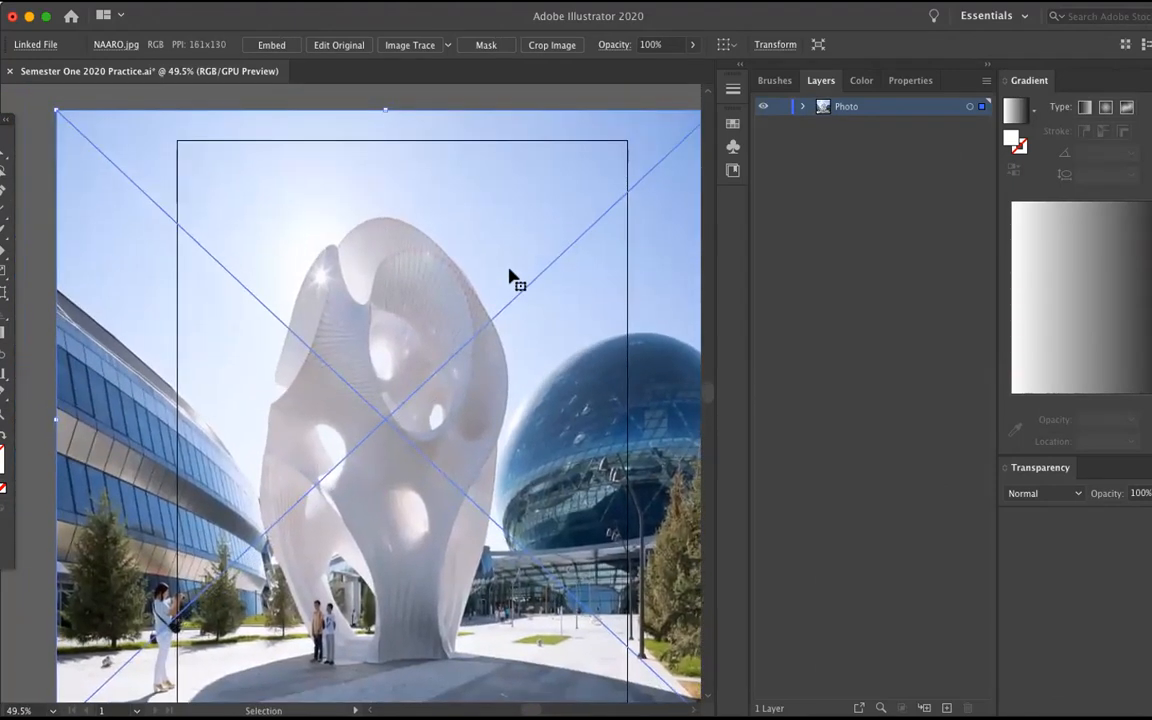
scroll(509, 269, right, 1)
scroll(509, 277, down, 1)
scroll(509, 277, right, 1)
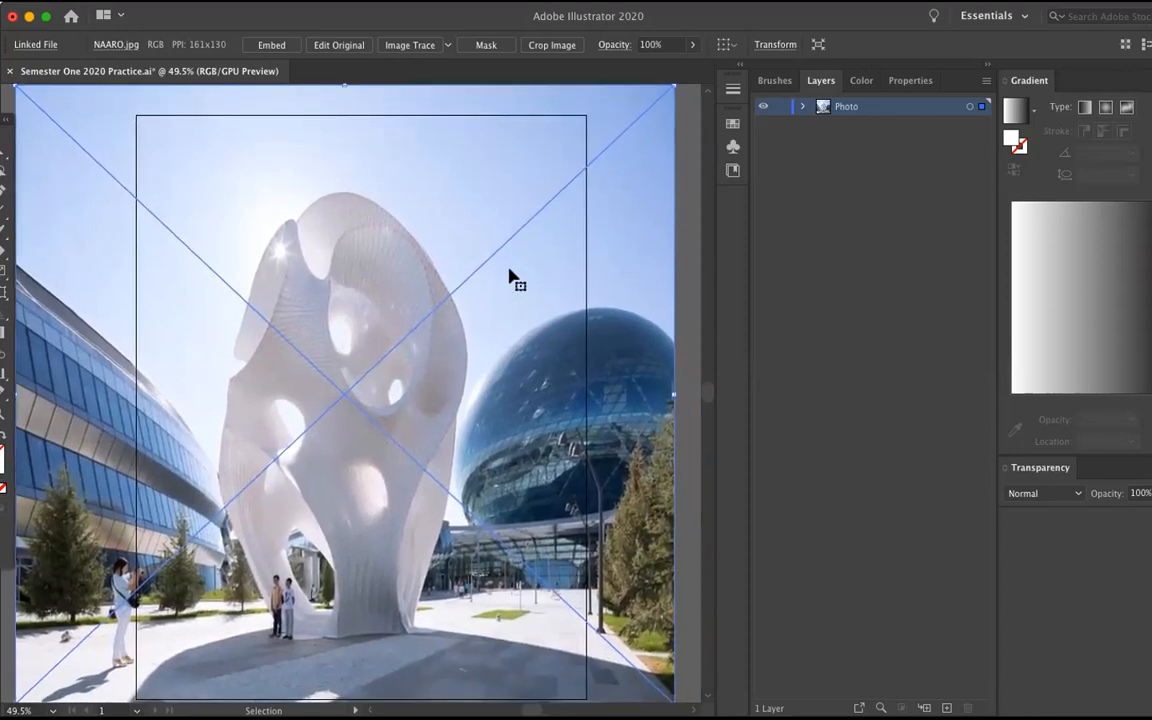
scroll(510, 280, down, 2)
scroll(510, 280, right, 1)
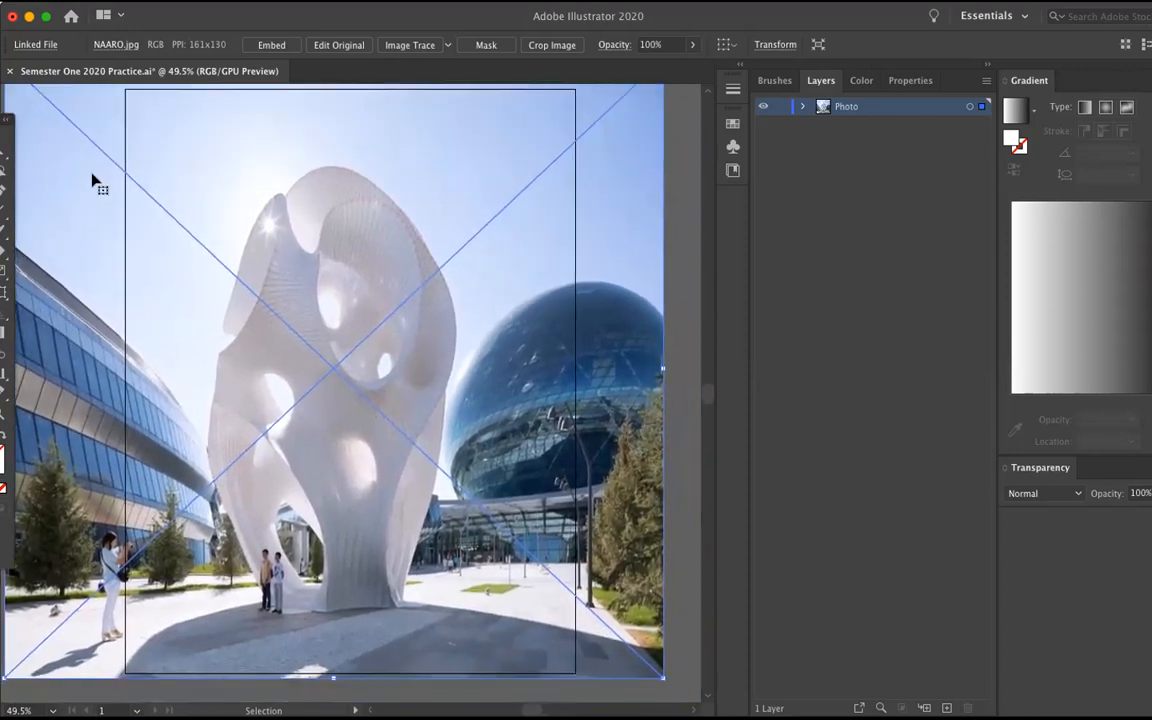
Step: Activate the Paintbrush tool and add a new layer named Paint Brush above the Photo layer
click(4, 229)
click(947, 708)
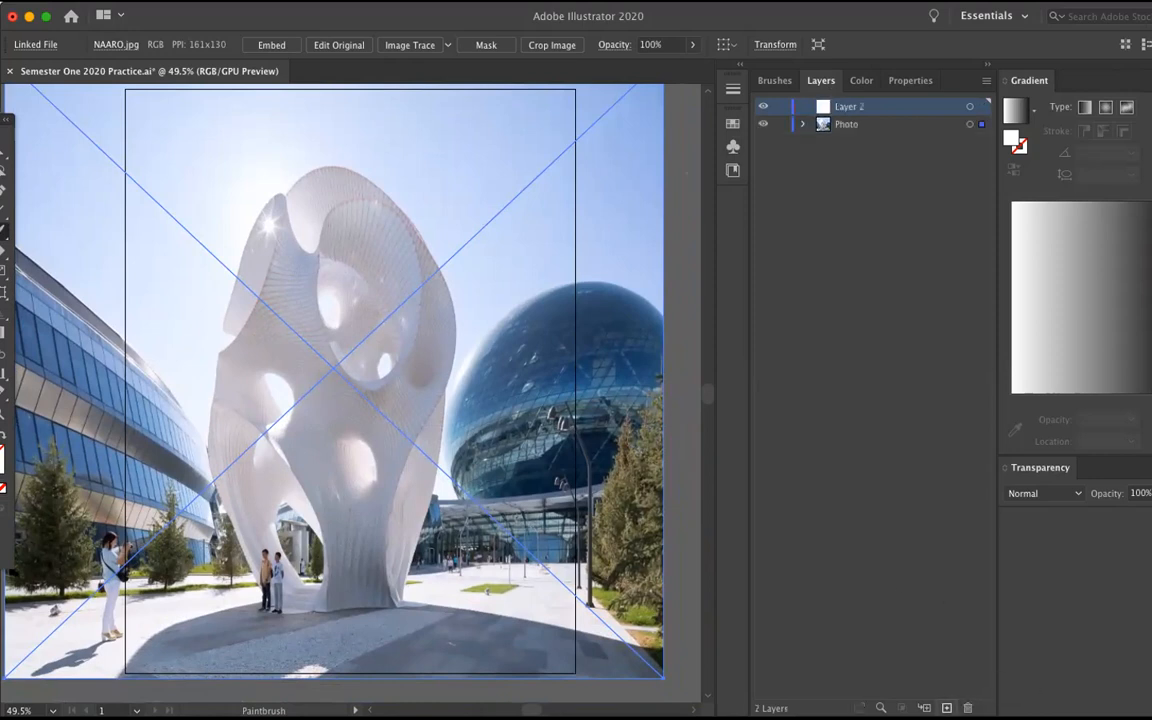
double_click(852, 107)
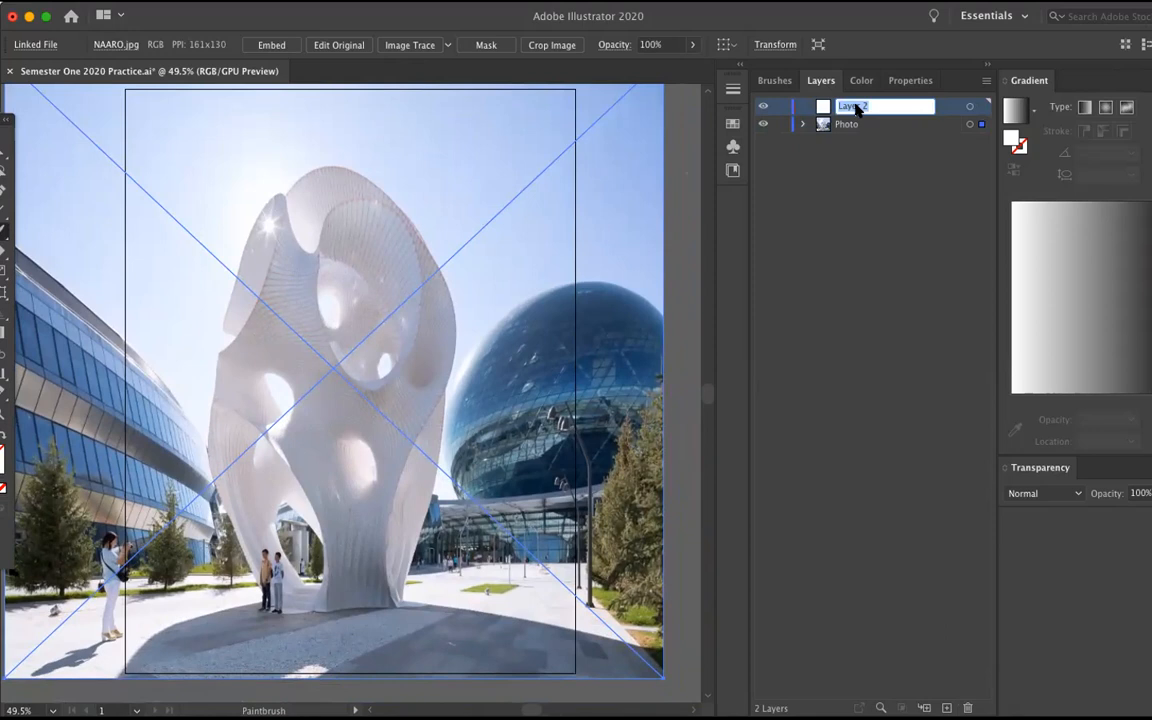
text(Paint Brush)
Step: Lock the Photo layer and make the Paint Brush layer active
click(843, 127)
click(781, 124)
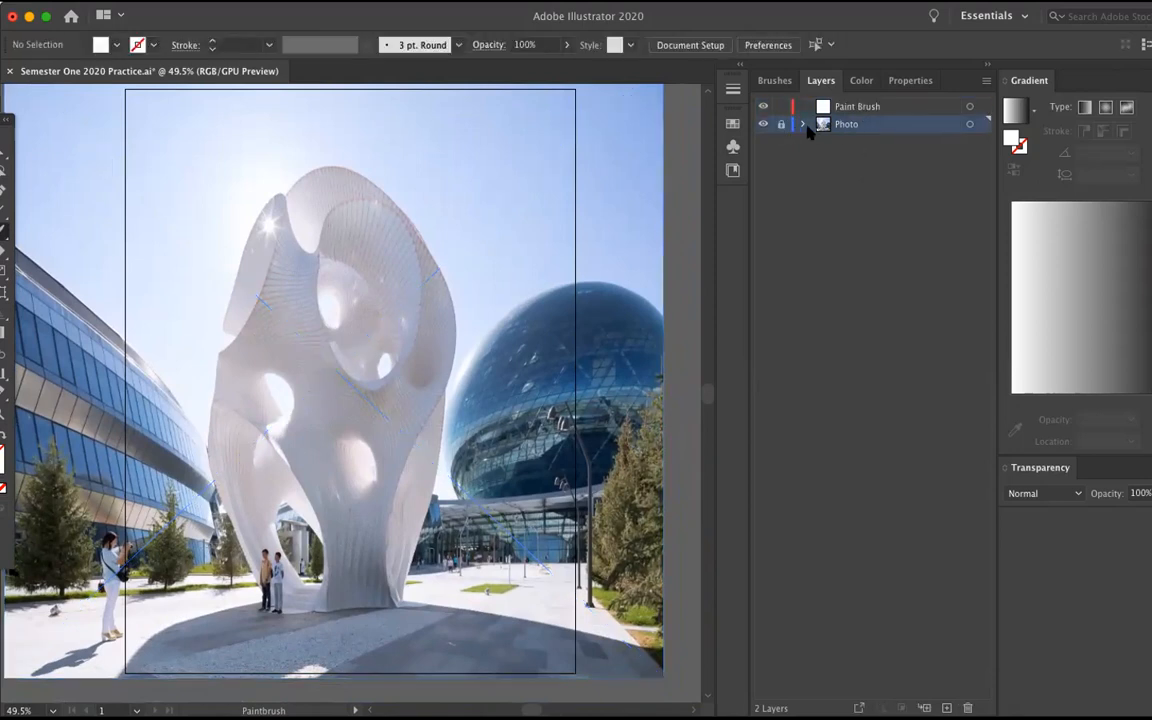
click(866, 107)
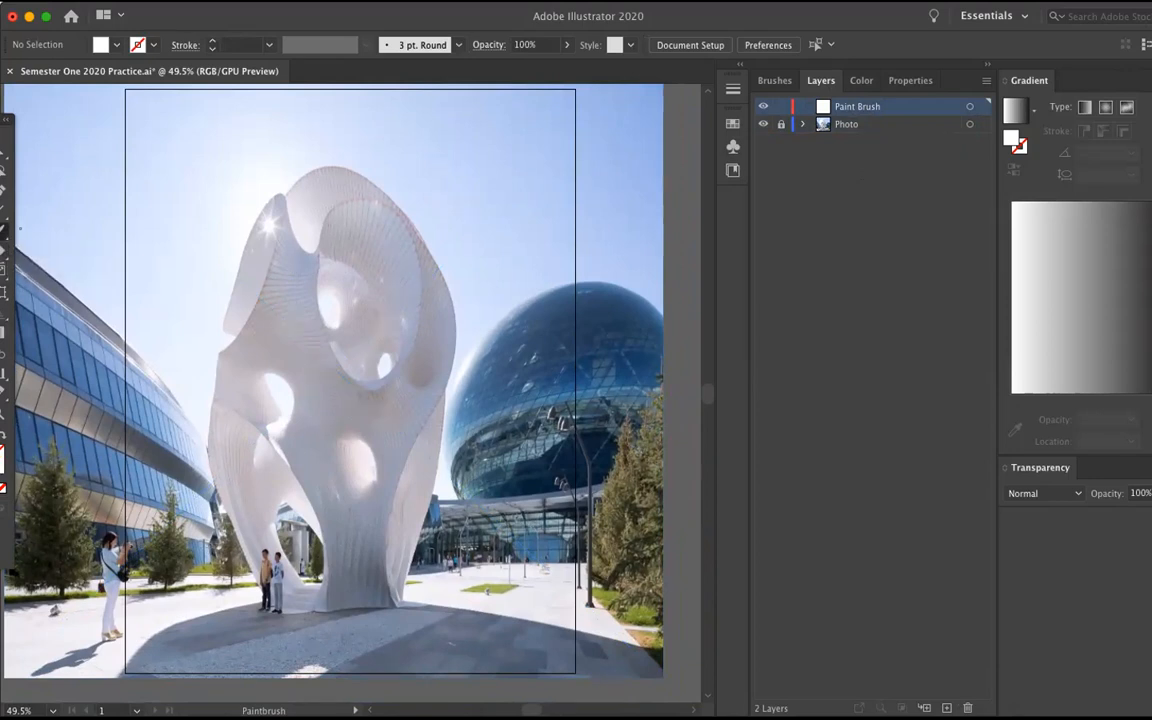
Step: Change the fill color to a saturated blue with a hue of 235°
double_click(3, 456)
click(800, 300)
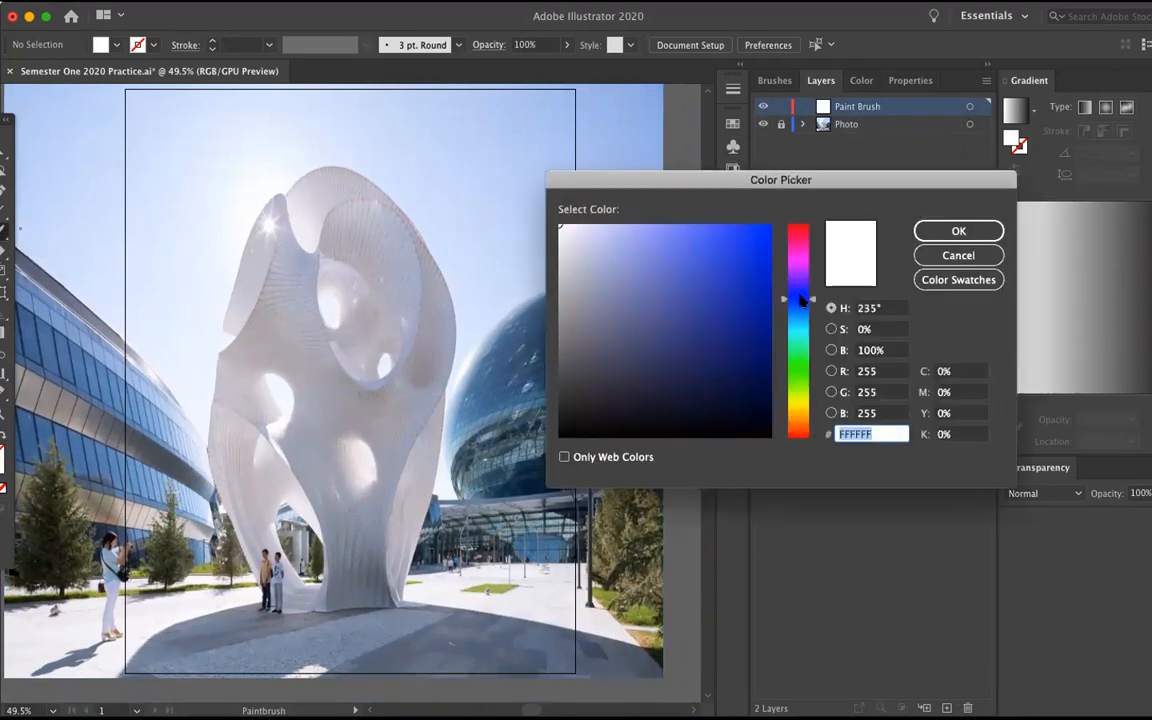
click(958, 231)
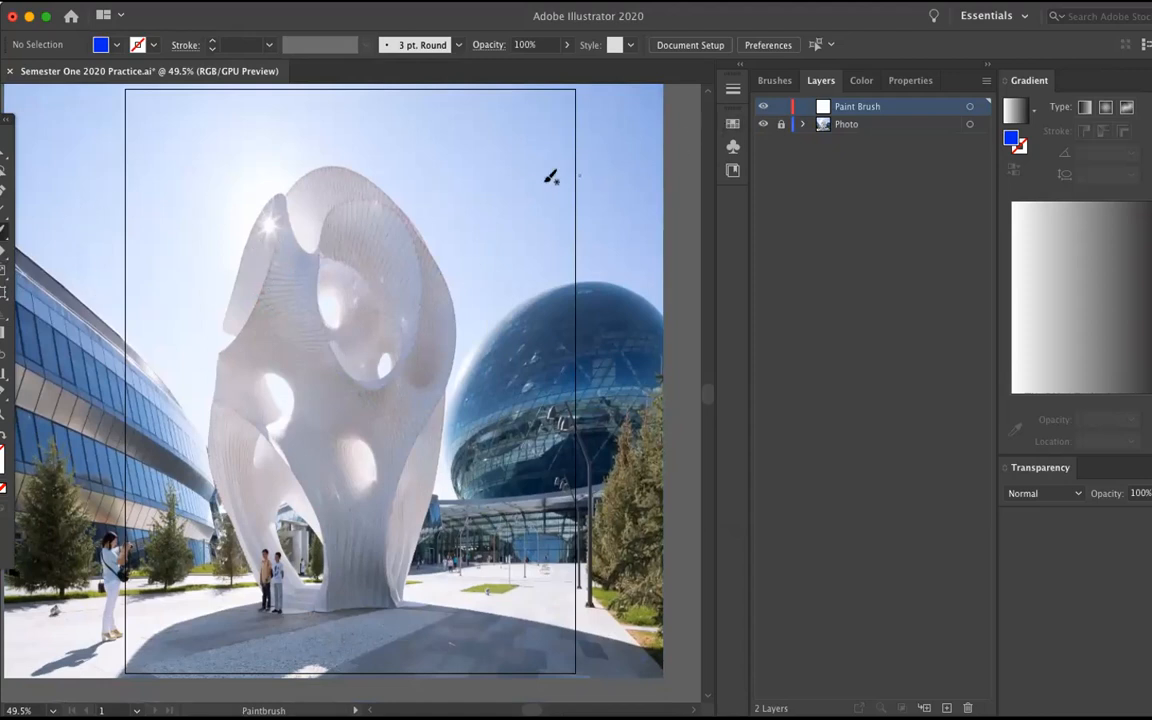
Step: Load the Artistic_ChalkCharcoalPencil brush library, choose its first rough charcoal brush, and apply the tapered oval width profile
click(767, 81)
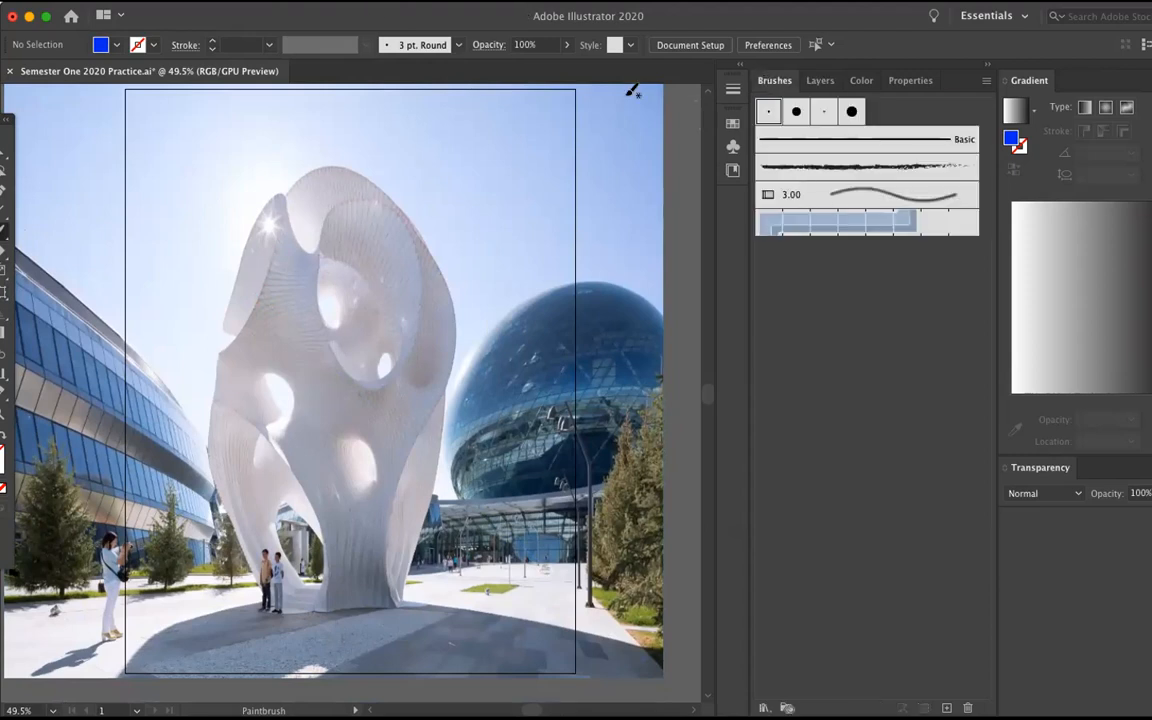
click(394, 1)
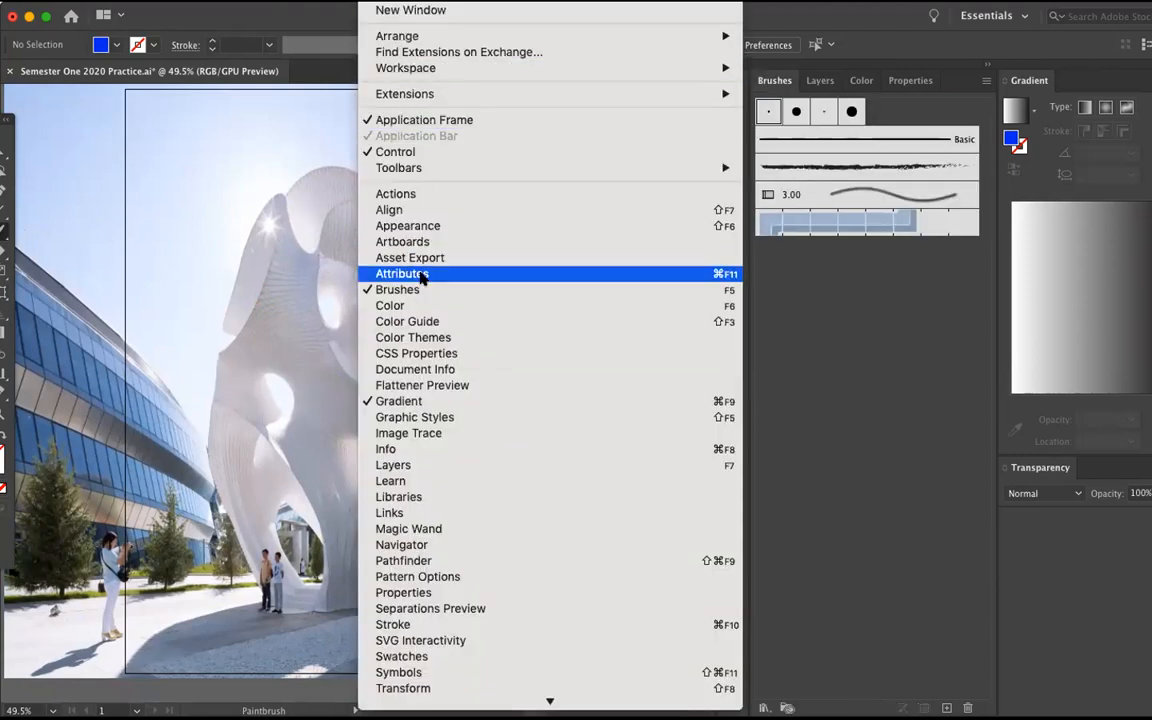
click(805, 562)
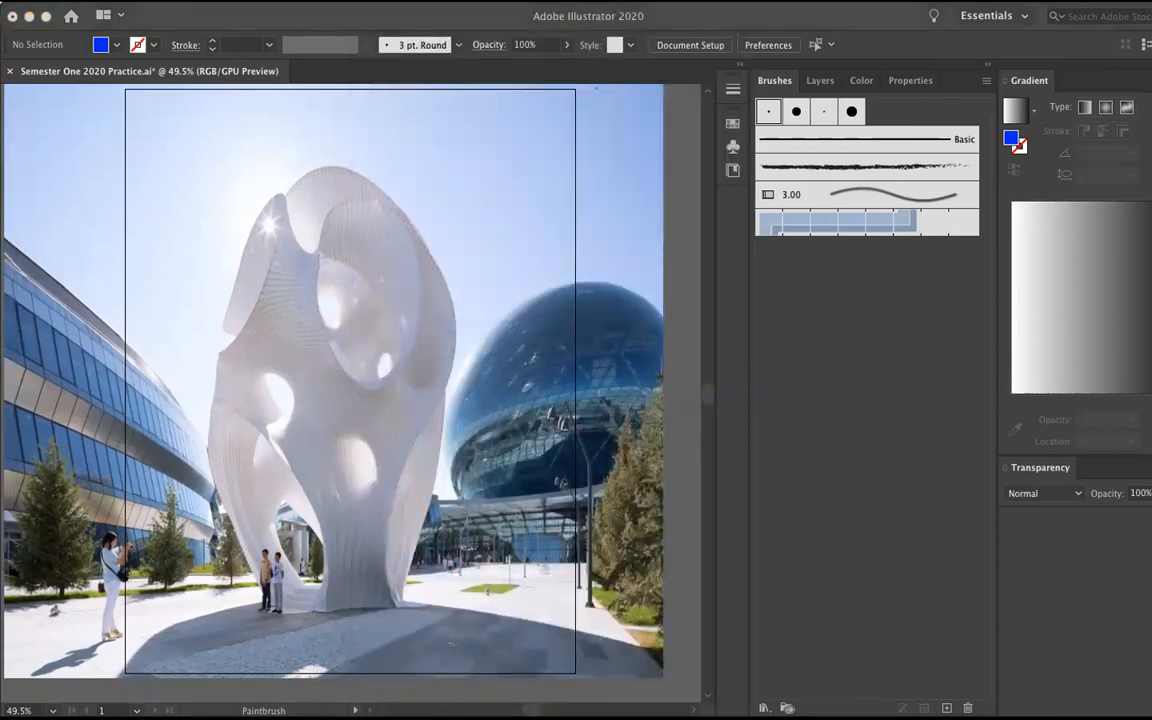
click(764, 707)
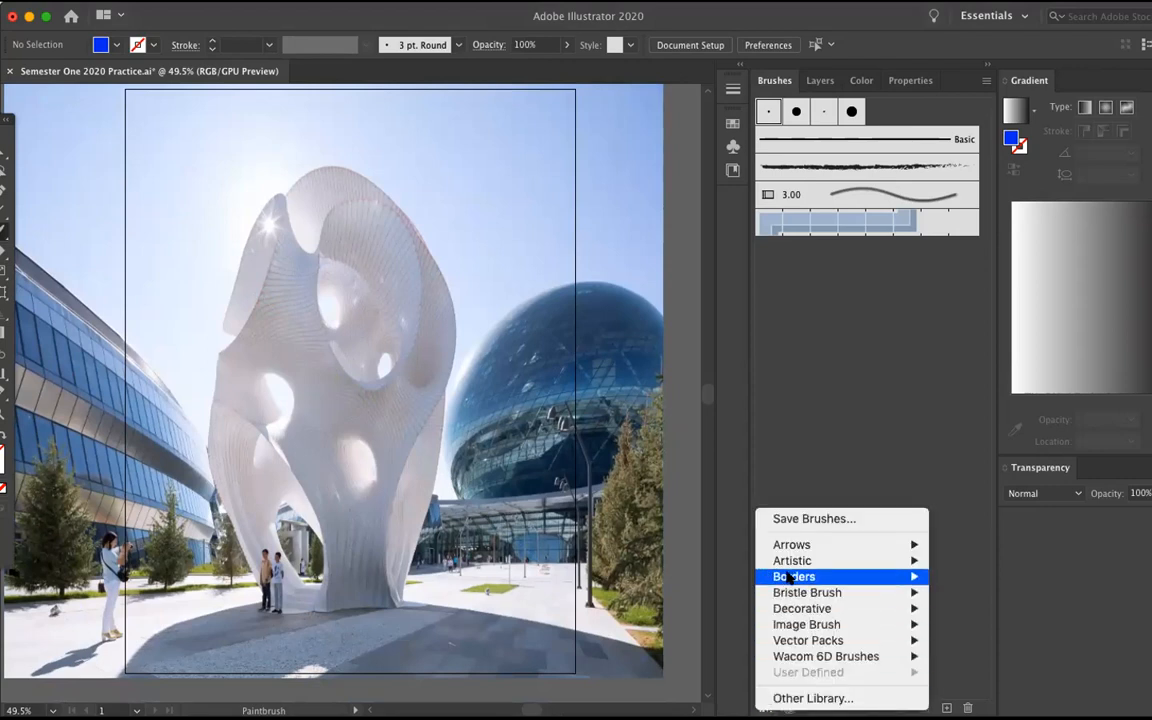
mouse_move(788, 568)
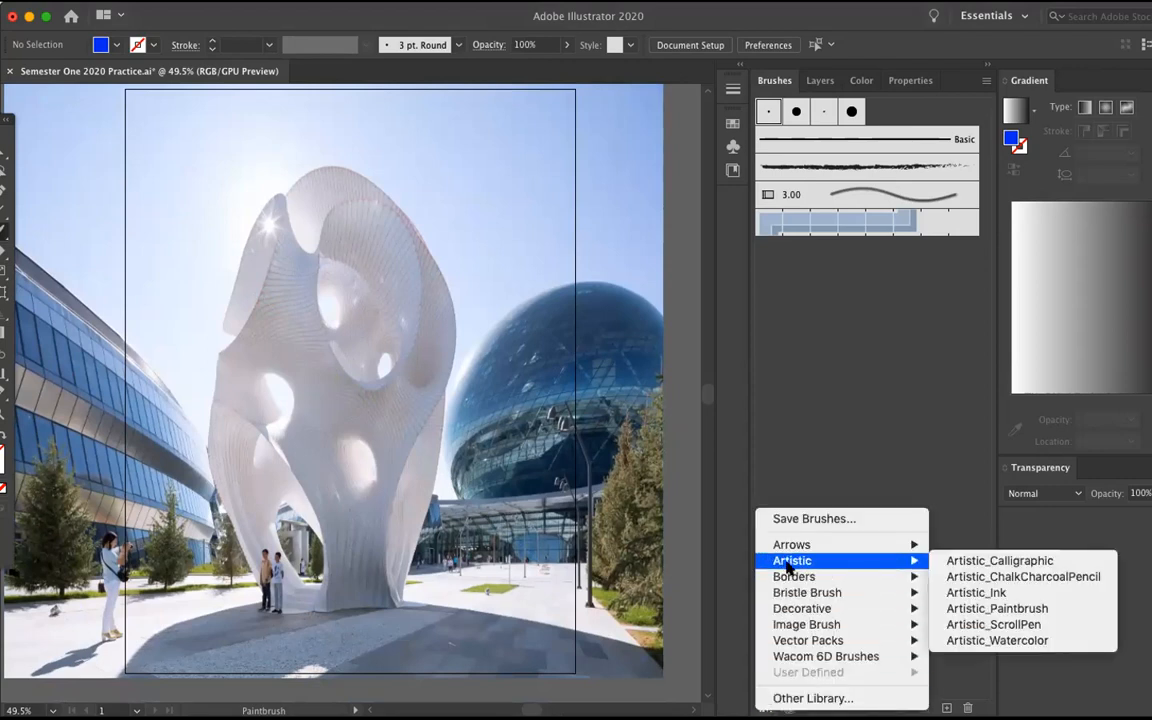
click(972, 577)
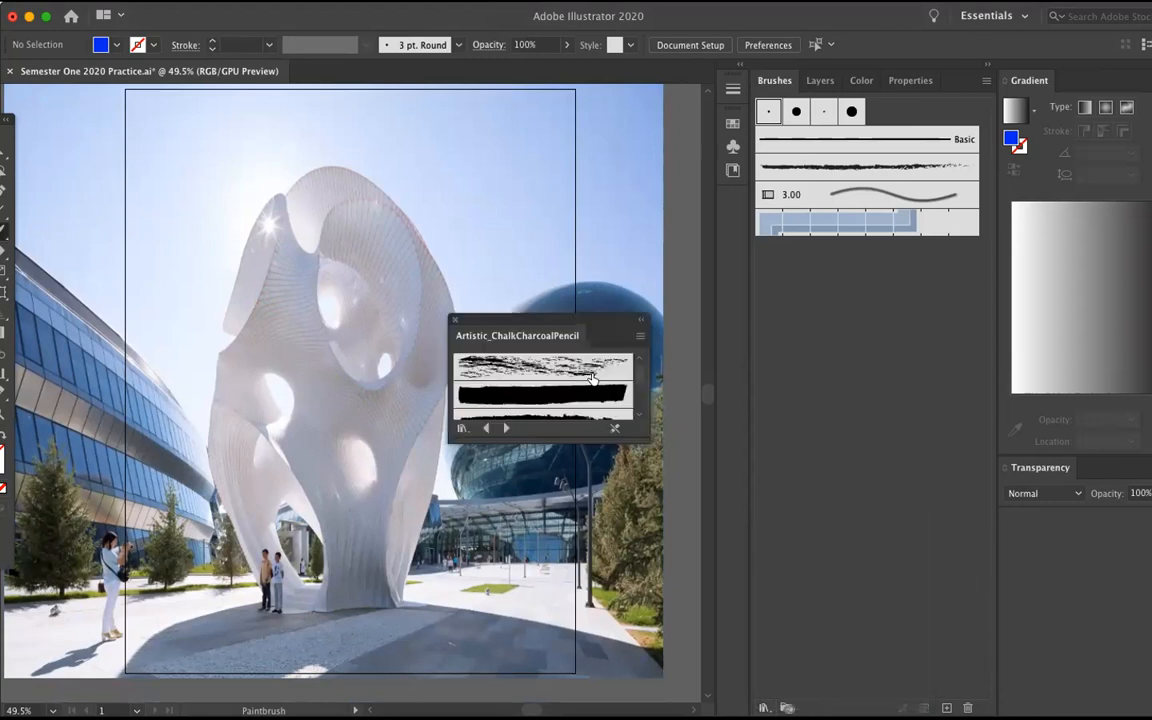
click(558, 371)
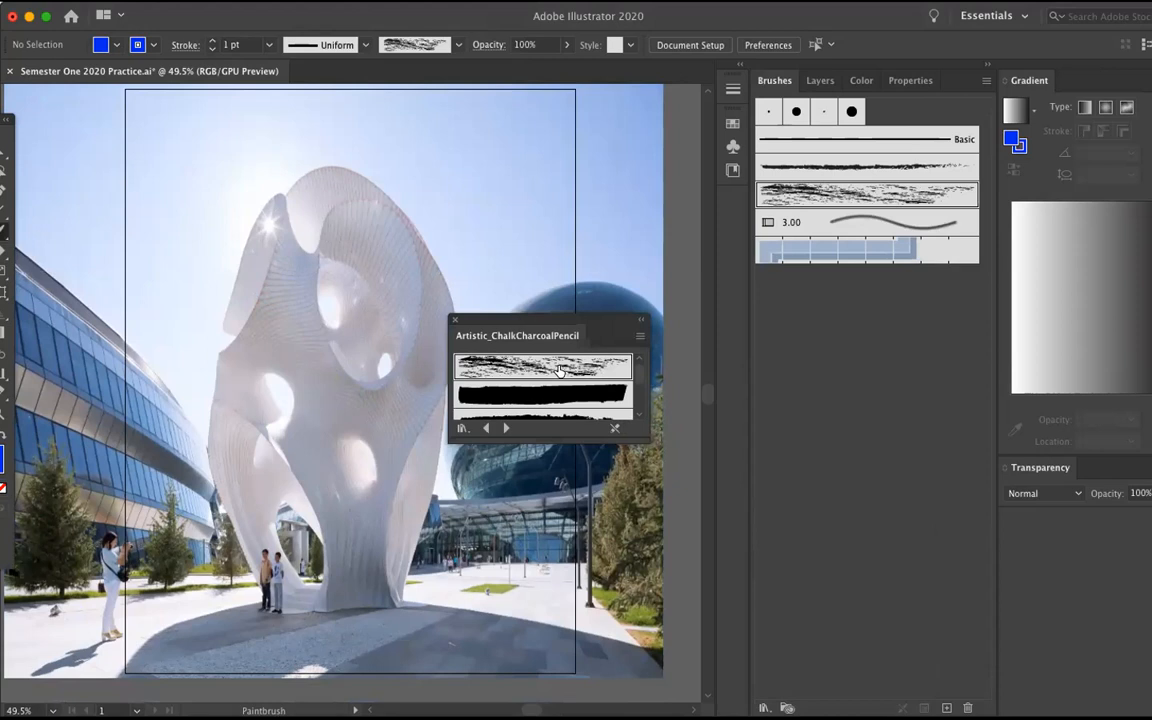
drag(550, 321, 884, 328)
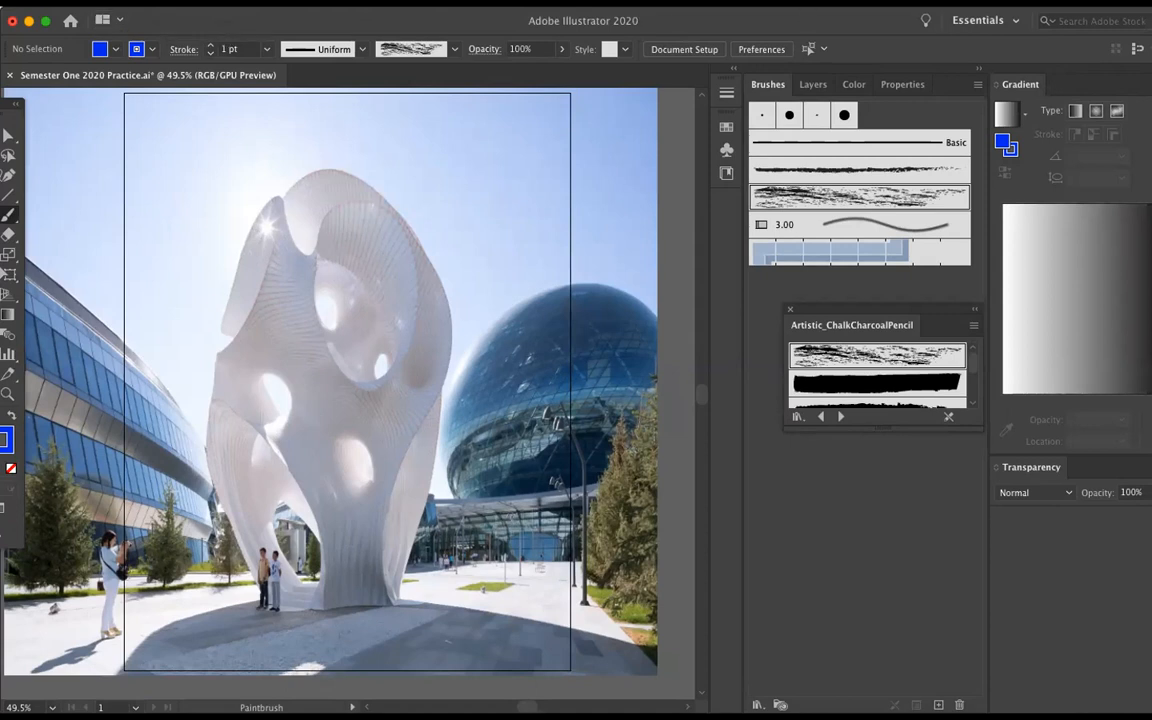
click(362, 49)
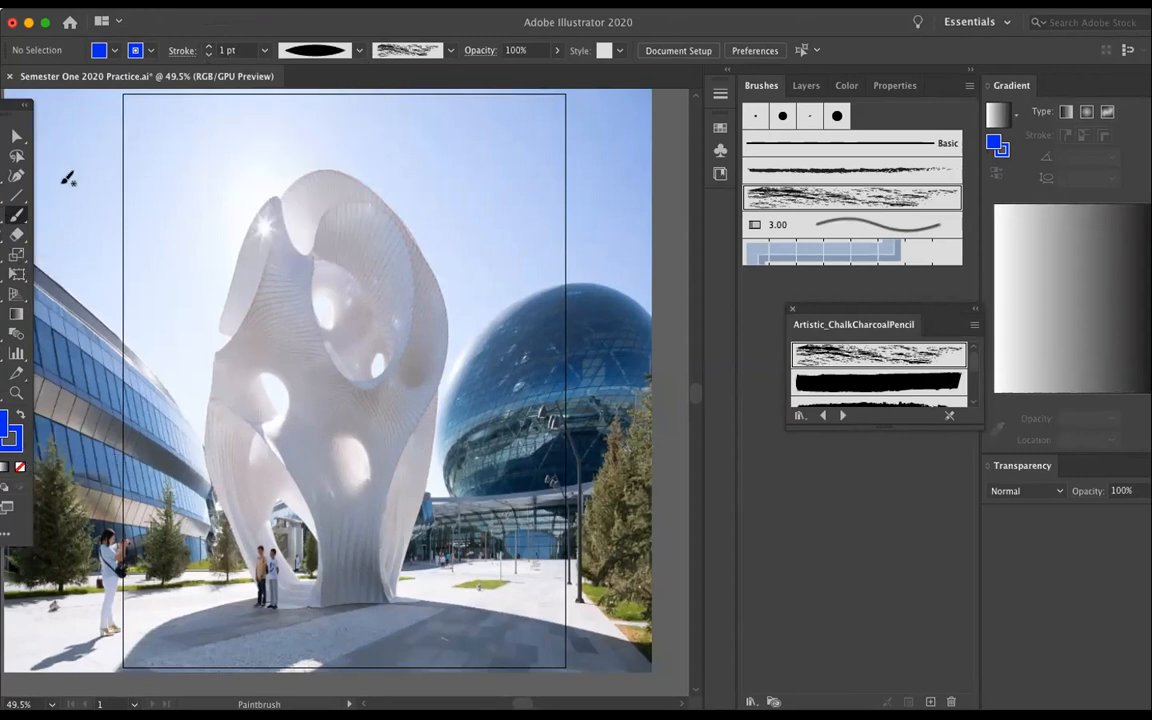
click(208, 47)
click(208, 47)
click(208, 47)
drag(250, 214, 212, 306)
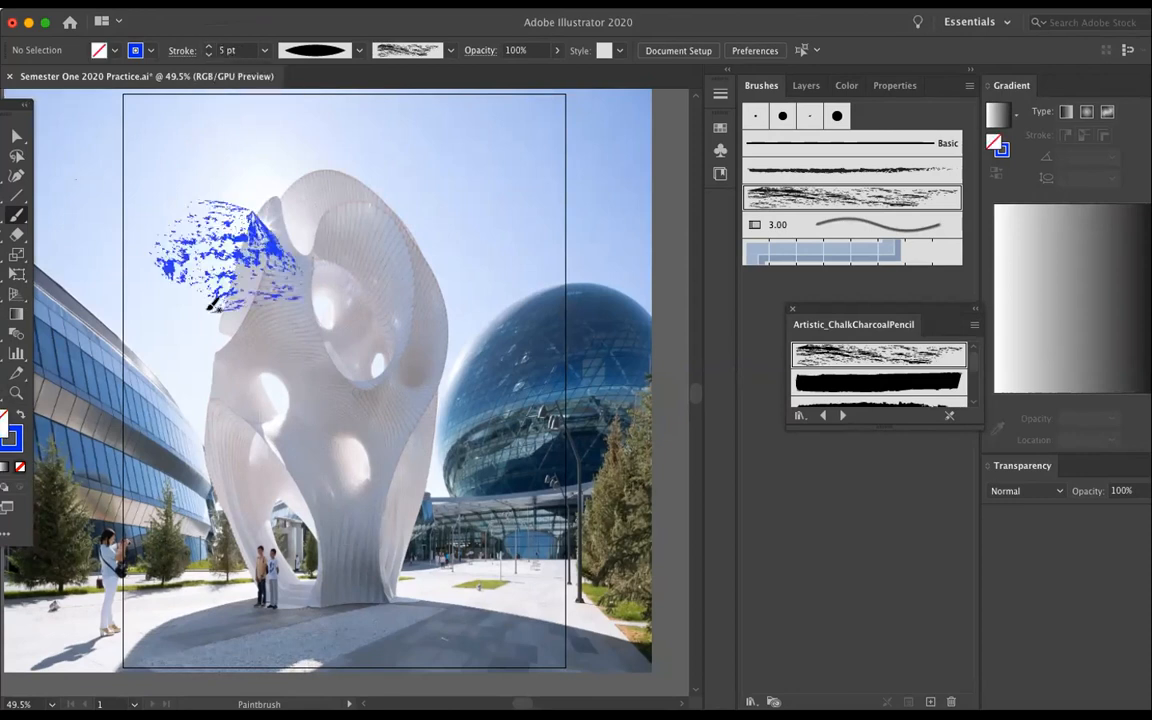
key(super+z)
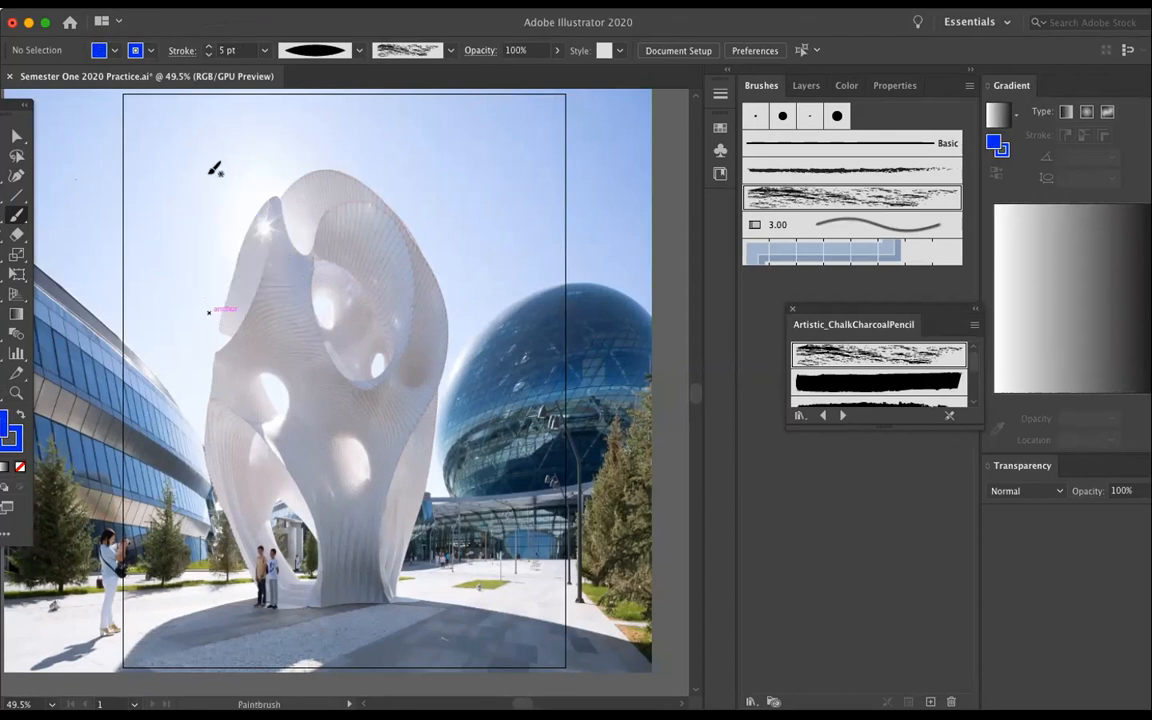
Step: Set the stroke weight to 0.25 pt and paint a blue line along the sculpture's upper-left edge
click(240, 49)
click(252, 67)
drag(254, 212, 237, 287)
key(super+z)
mouse_move(221, 322)
mouse_down()
mouse_move(203, 272)
mouse_move(222, 215)
mouse_move(275, 190)
mouse_move(305, 238)
mouse_move(346, 201)
mouse_up()
key(super+z)
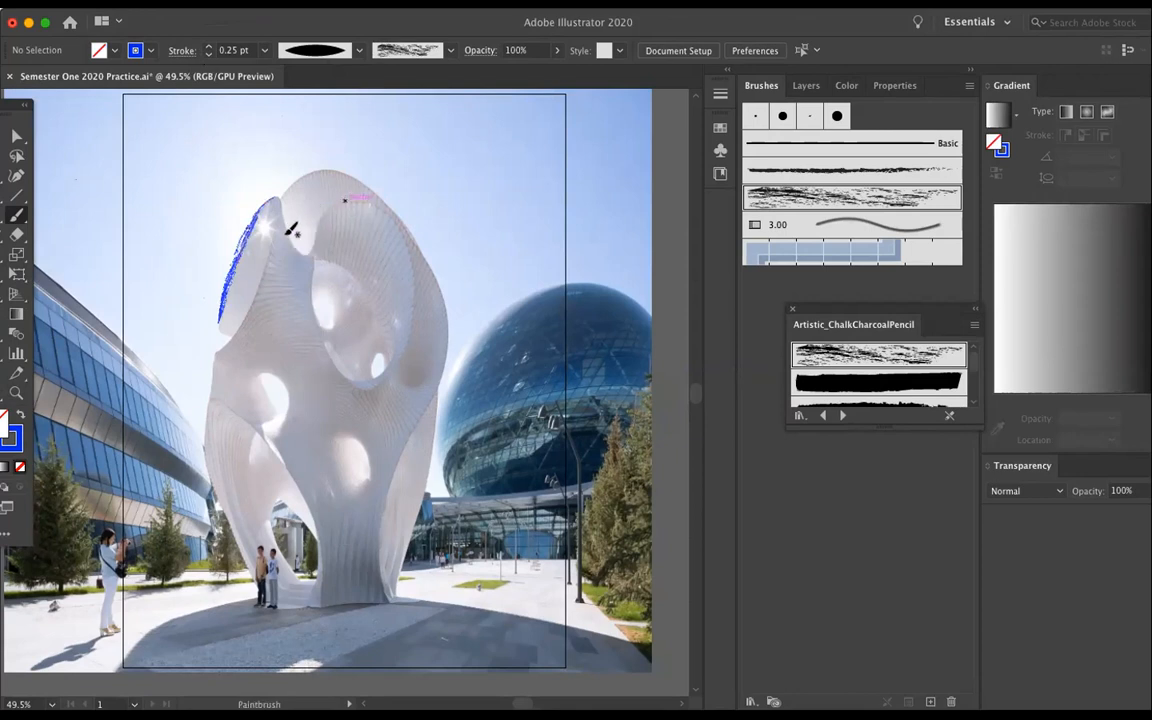
Step: Paint the S-shaped fold near the sculpture's top, the large inner curve, and the right-hand contour down to the base
mouse_move(285, 228)
mouse_down()
mouse_move(309, 253)
mouse_move(345, 200)
mouse_up()
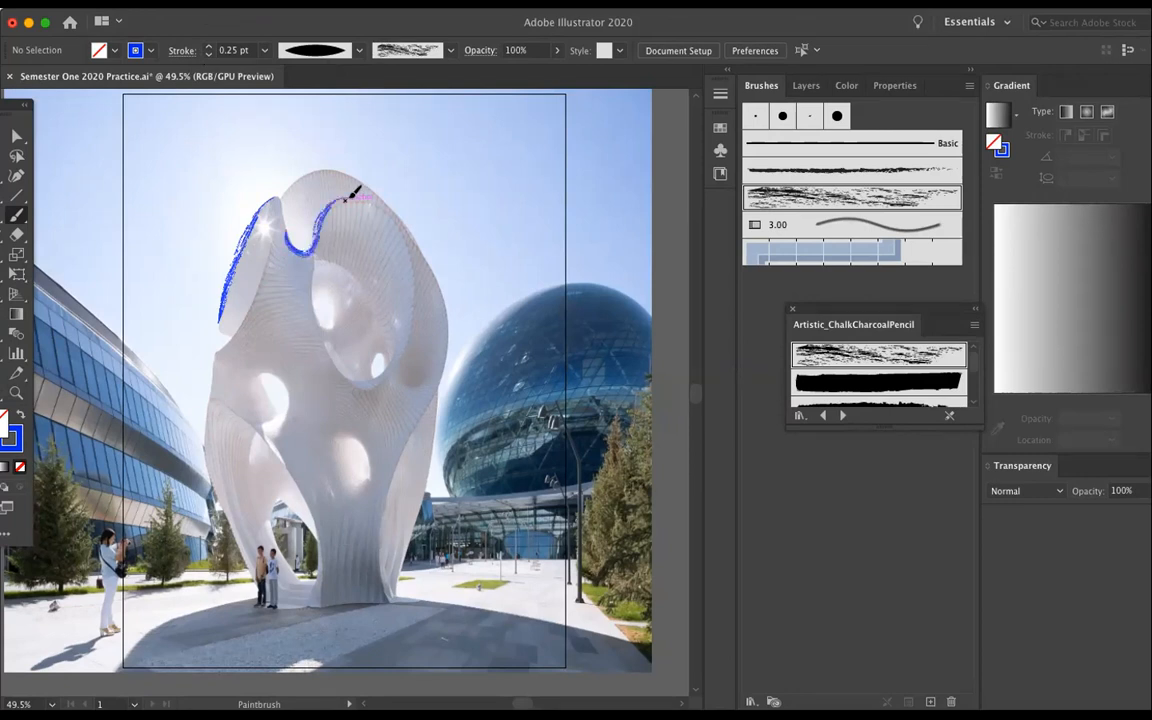
mouse_move(330, 345)
mouse_down()
mouse_move(375, 383)
mouse_move(418, 310)
mouse_move(398, 222)
mouse_up()
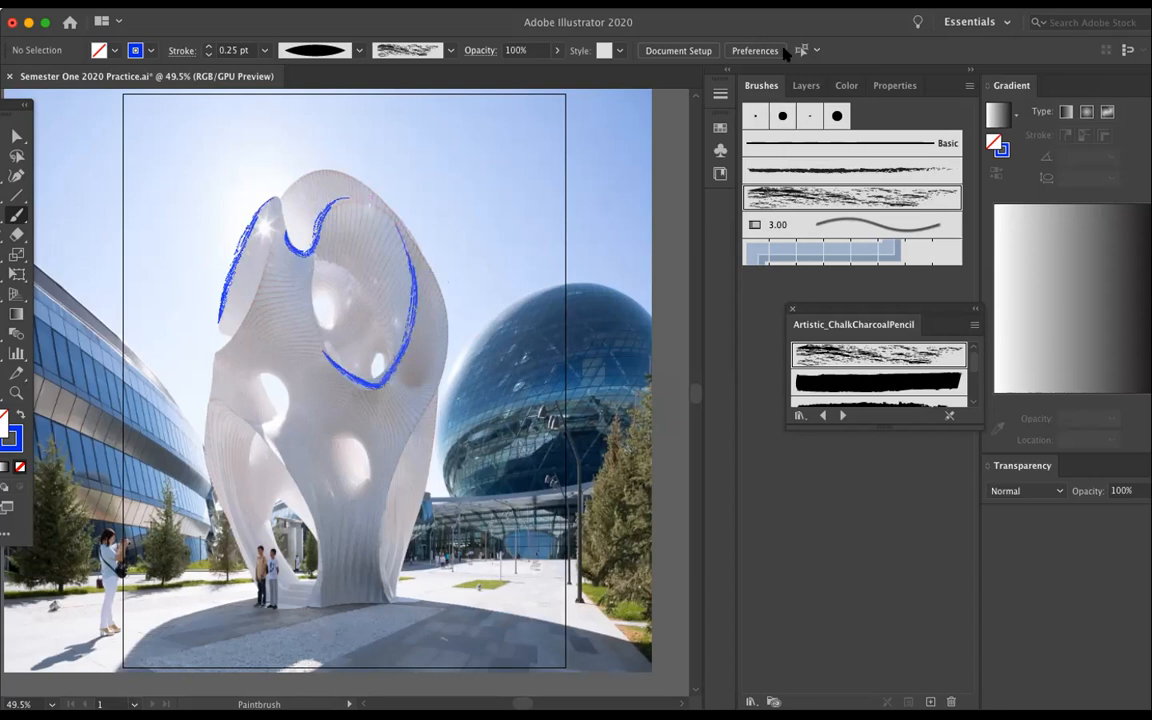
click(805, 86)
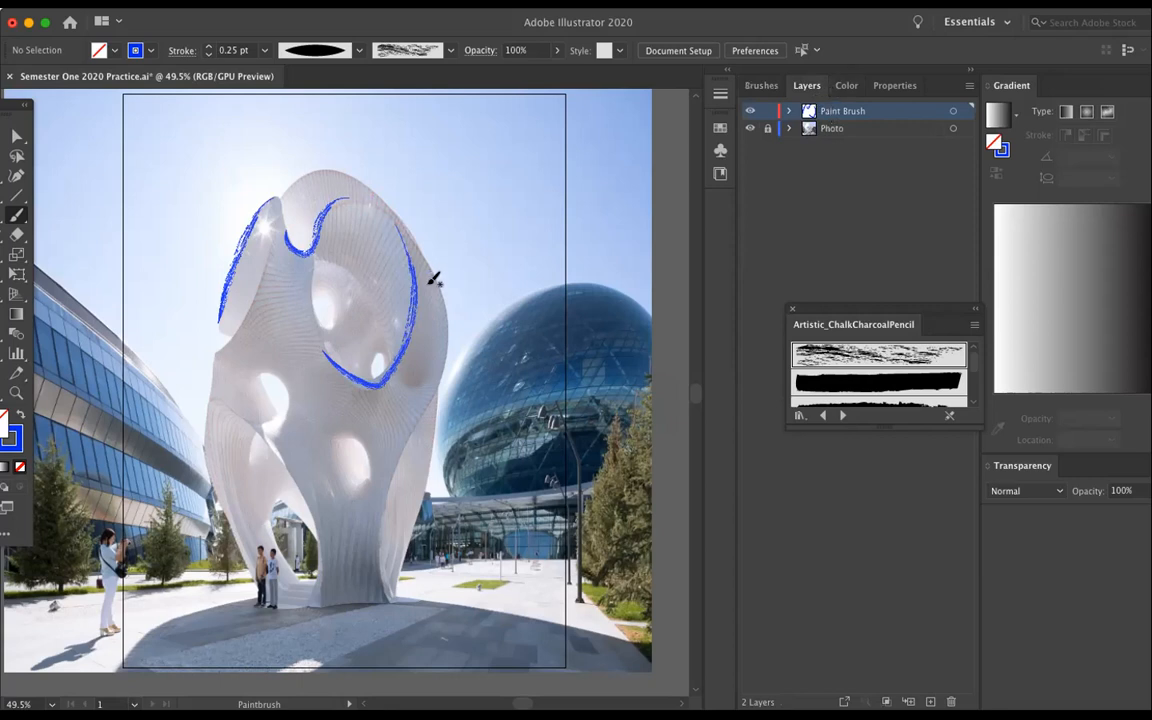
mouse_move(447, 292)
mouse_down()
mouse_move(448, 363)
mouse_move(390, 485)
mouse_move(390, 579)
mouse_up()
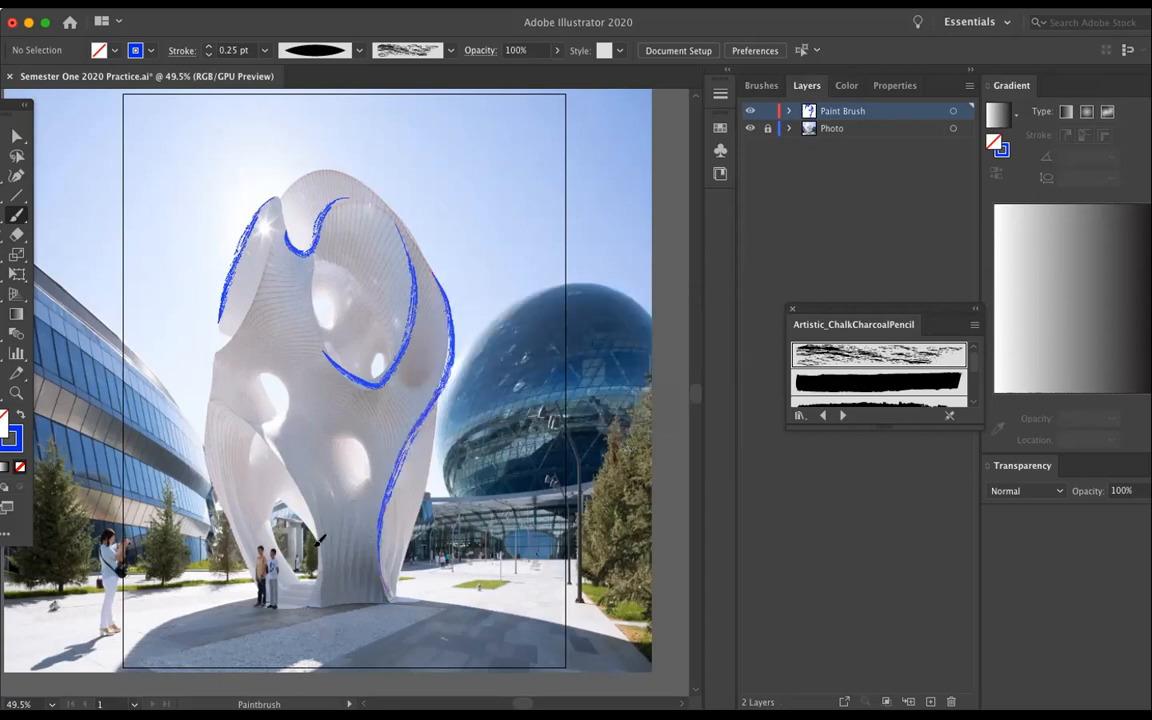
Step: Paint the sculpture's lower-left arch from its base around the left side, and outline the opening beneath it
drag(303, 497, 214, 400)
key(ctrl+z)
mouse_move(318, 524)
mouse_down()
mouse_move(252, 404)
mouse_move(211, 395)
mouse_move(206, 456)
mouse_up()
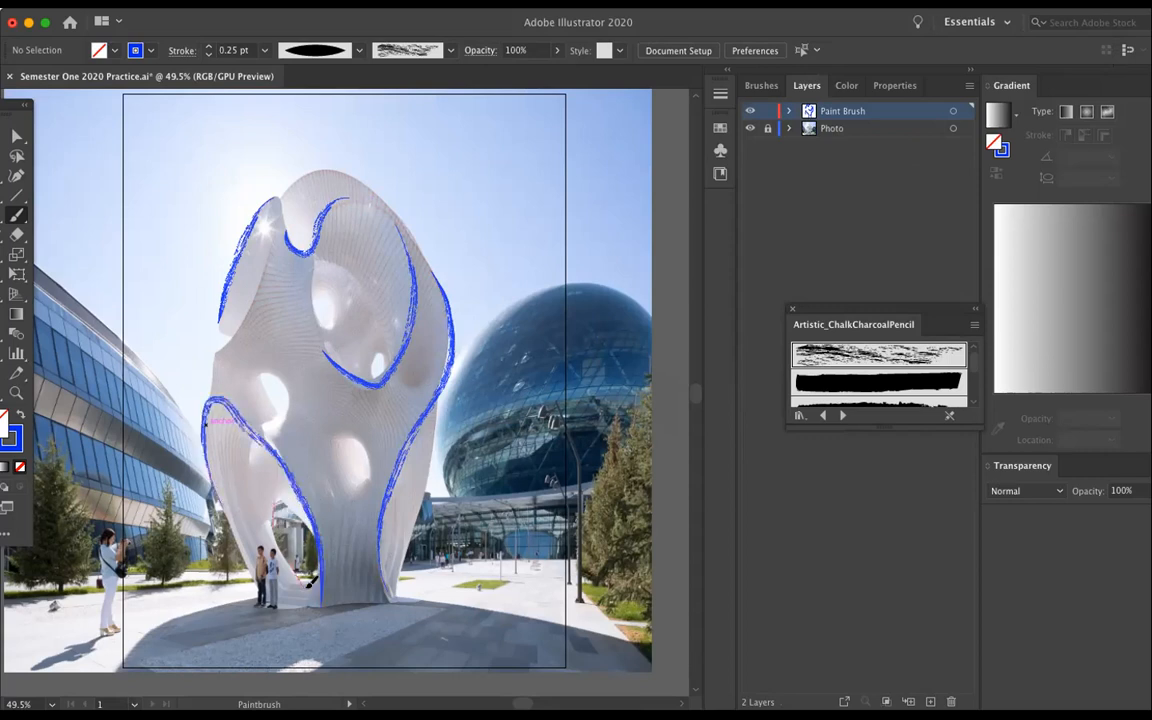
drag(315, 583, 317, 593)
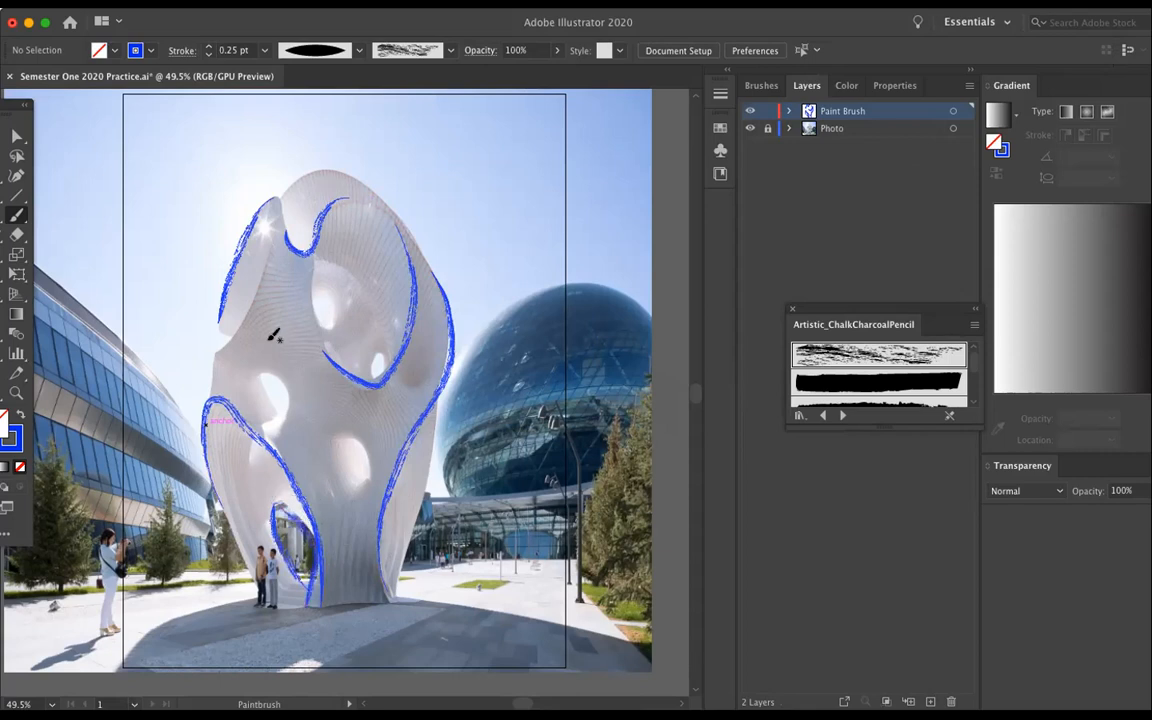
Step: Paint contours around the sculpture's middle and upper openings, and trace its top and lower-right outer edges
mouse_move(258, 377)
mouse_down()
mouse_move(257, 411)
mouse_move(271, 424)
mouse_up()
mouse_move(260, 374)
mouse_down()
mouse_move(282, 376)
mouse_move(290, 395)
mouse_move(279, 431)
mouse_up()
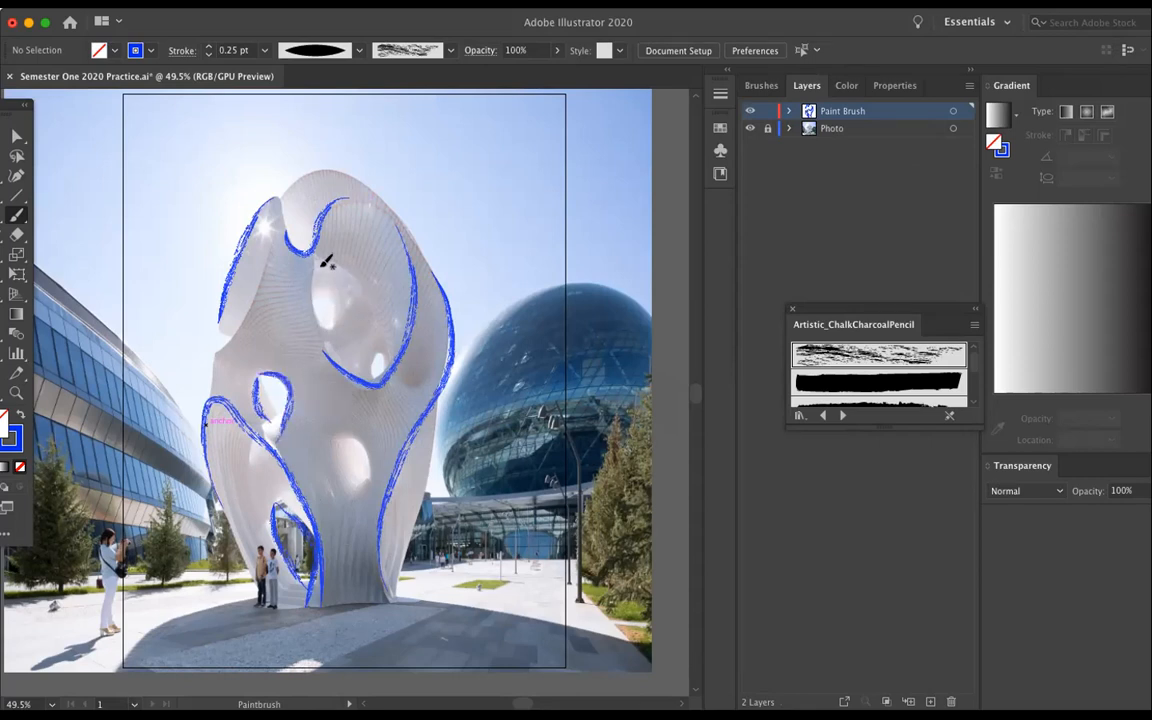
mouse_move(314, 262)
mouse_down()
mouse_move(322, 333)
mouse_move(335, 330)
mouse_move(324, 287)
mouse_up()
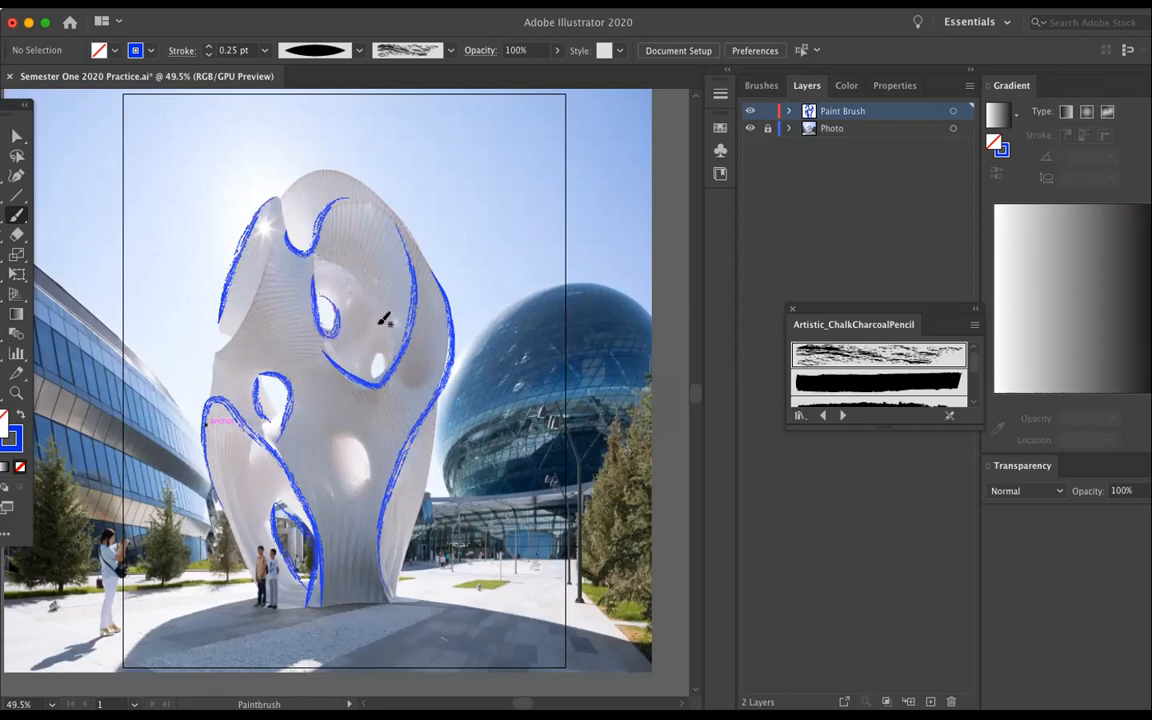
mouse_move(379, 346)
mouse_down()
mouse_move(382, 375)
mouse_move(369, 371)
mouse_up()
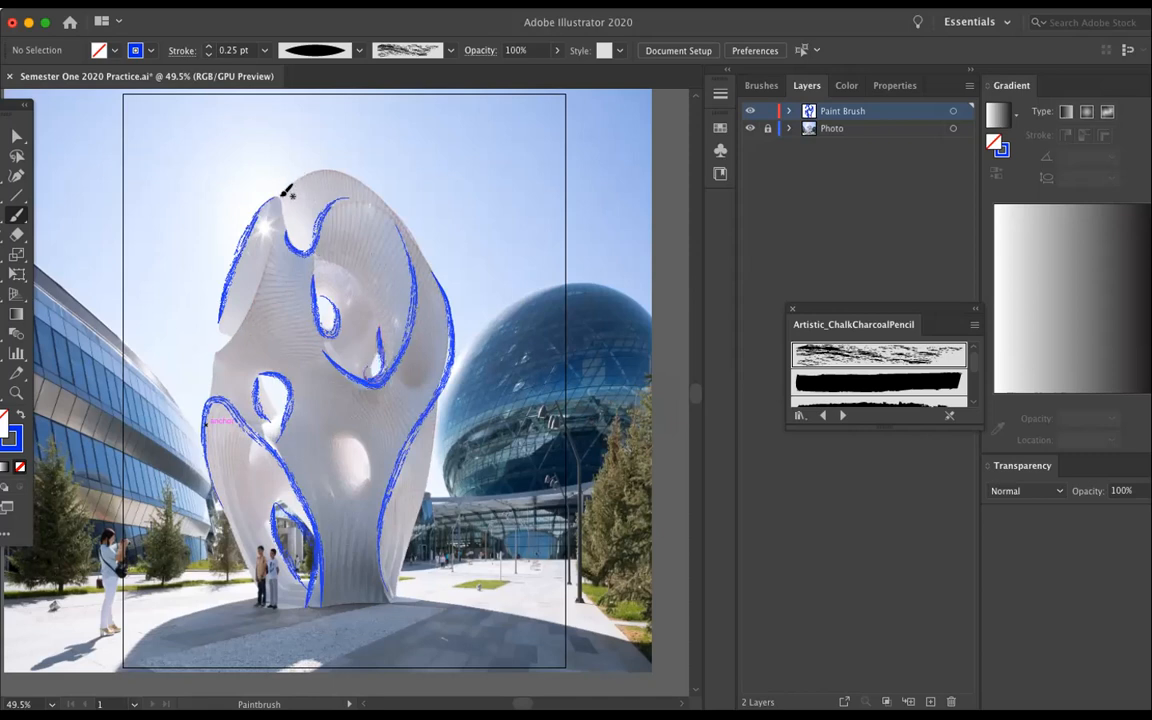
mouse_move(283, 195)
mouse_down()
mouse_move(295, 172)
mouse_move(345, 170)
mouse_move(424, 234)
mouse_up()
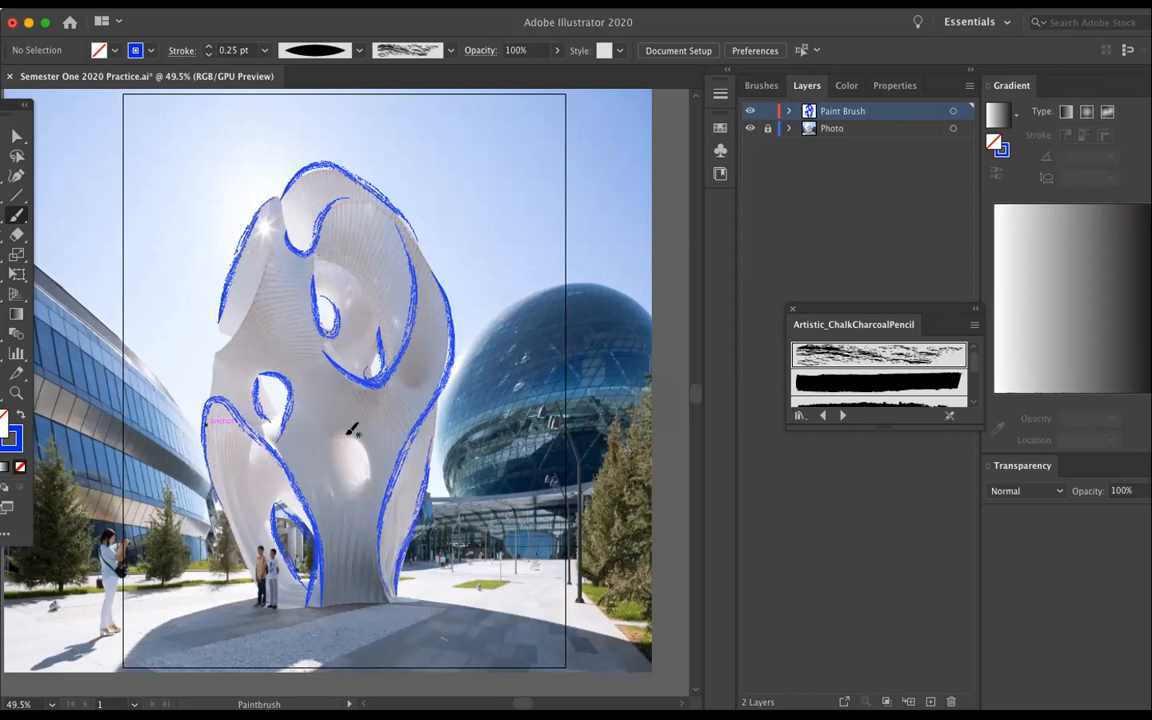
mouse_move(331, 434)
mouse_down()
mouse_move(363, 445)
mouse_move(365, 508)
mouse_up()
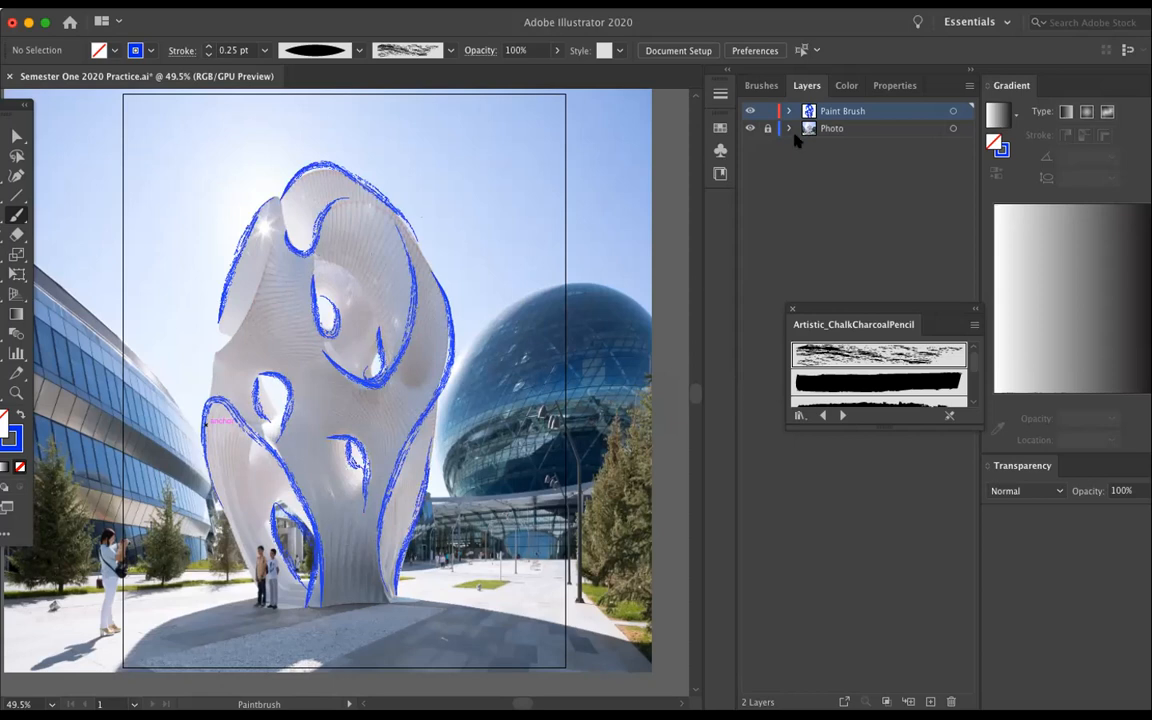
Step: Hide and reshow the Photo layer to compare the brush drawing on its own with the photo underneath
click(750, 128)
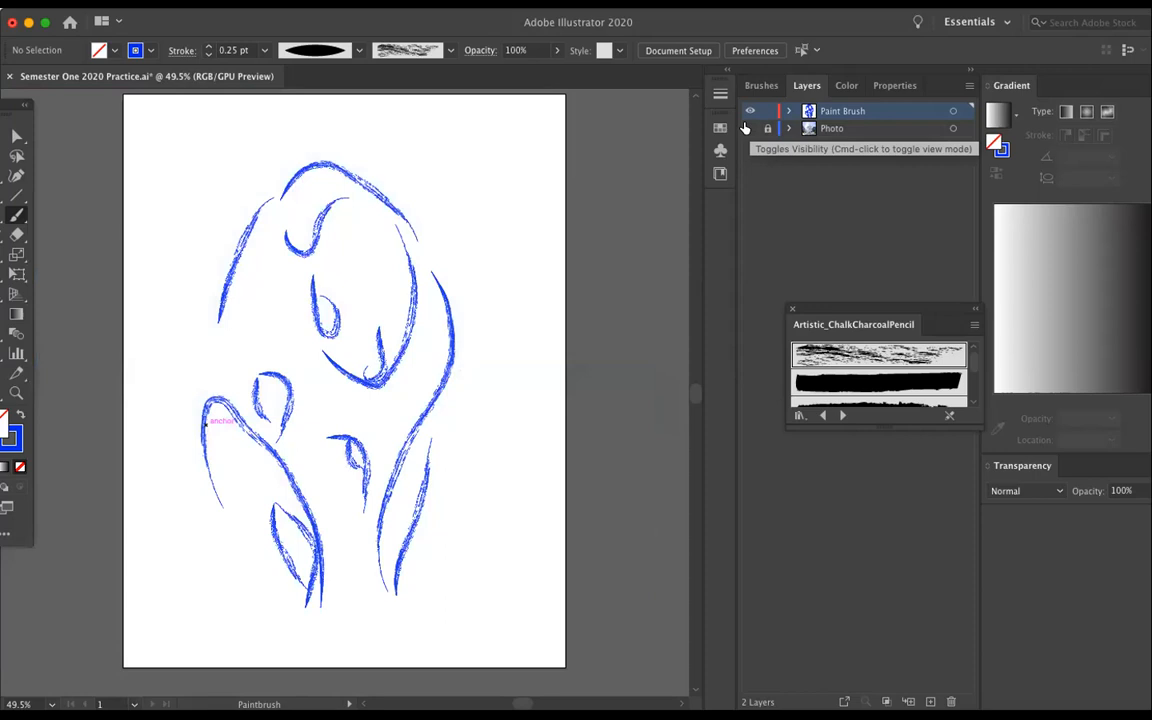
click(750, 128)
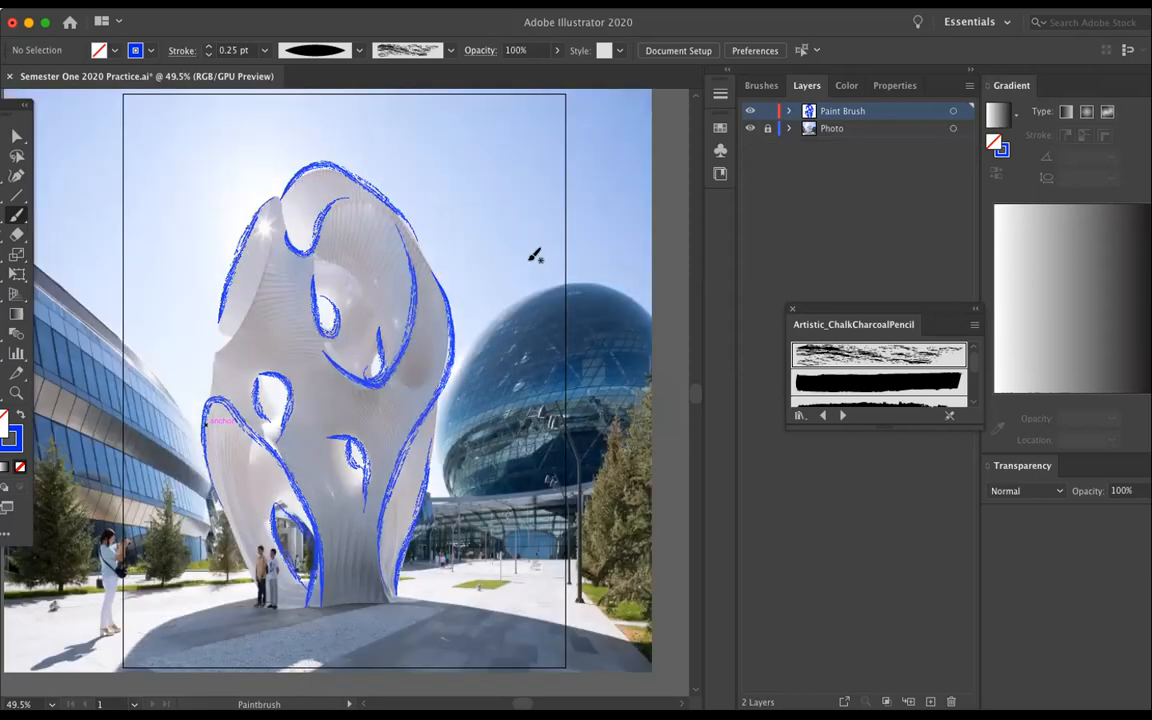
click(750, 128)
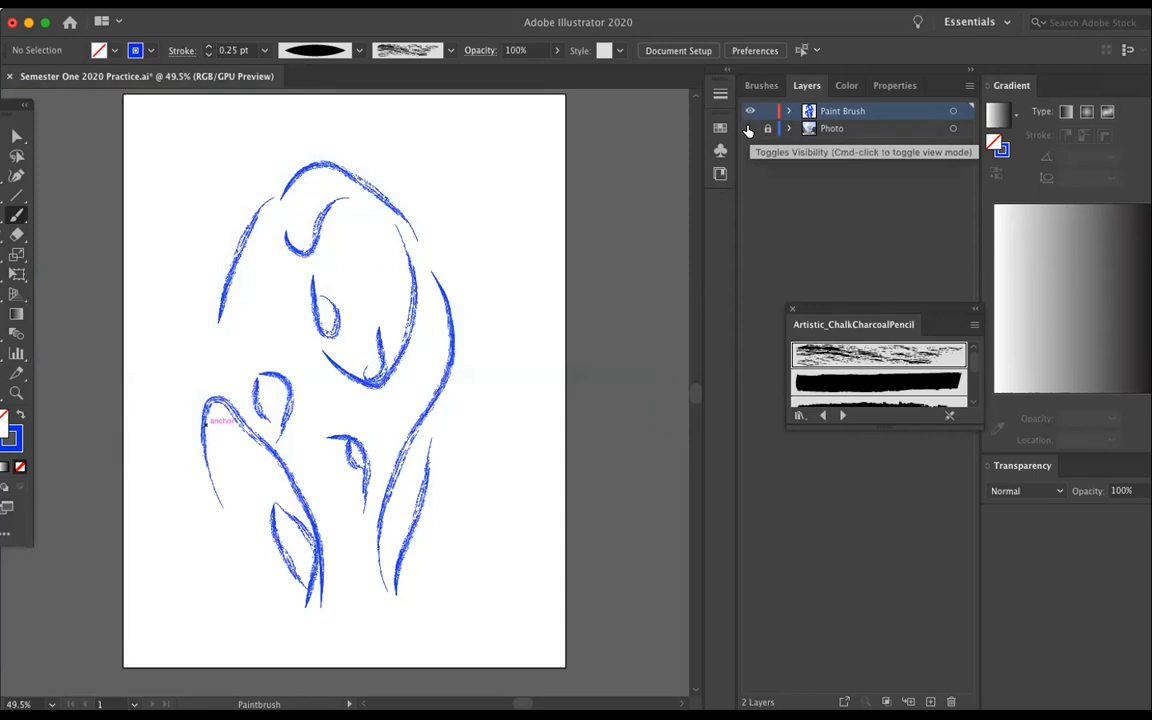
click(749, 130)
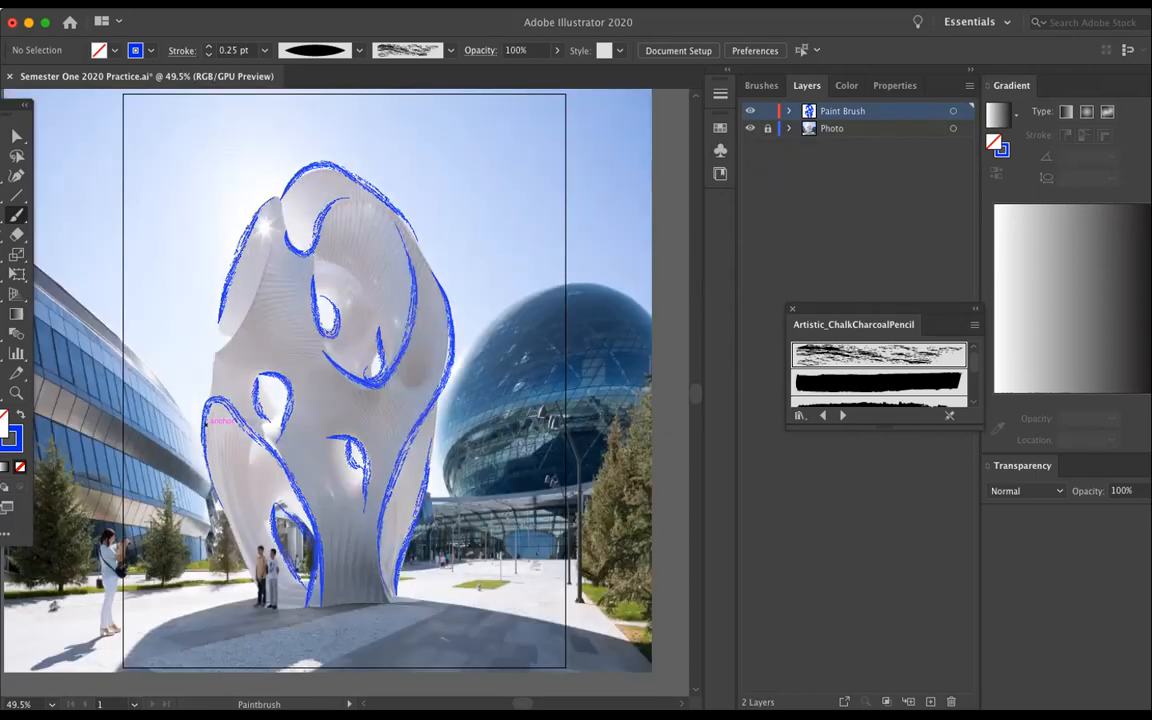
click(92, 5)
click(118, 101)
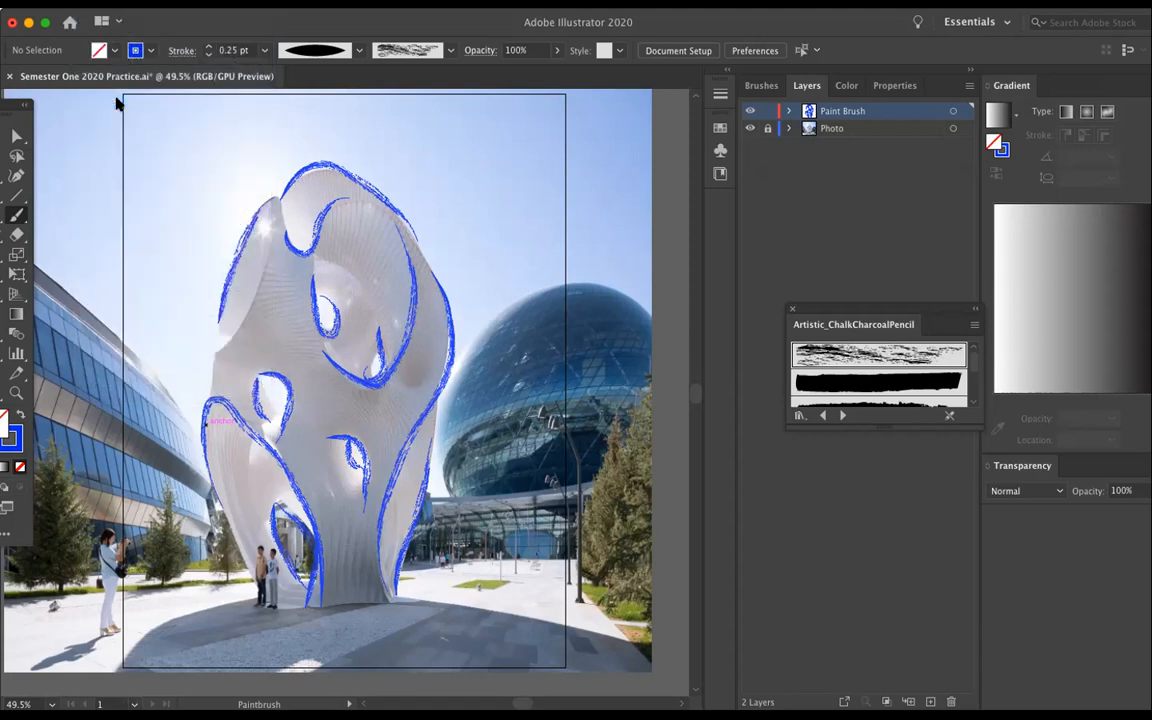